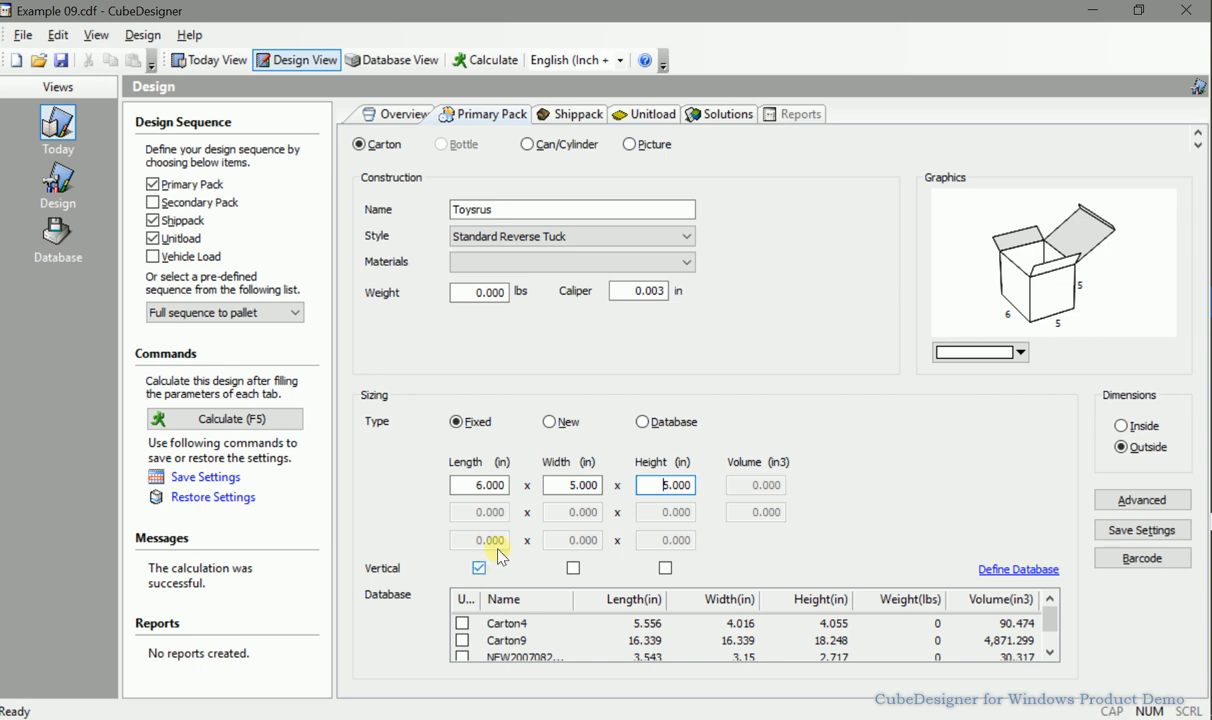
Choose Standard Reverse Tuck as the style of the Toysrus primary pack carton.
{"action": "left_click", "coordinate": [538, 209]}
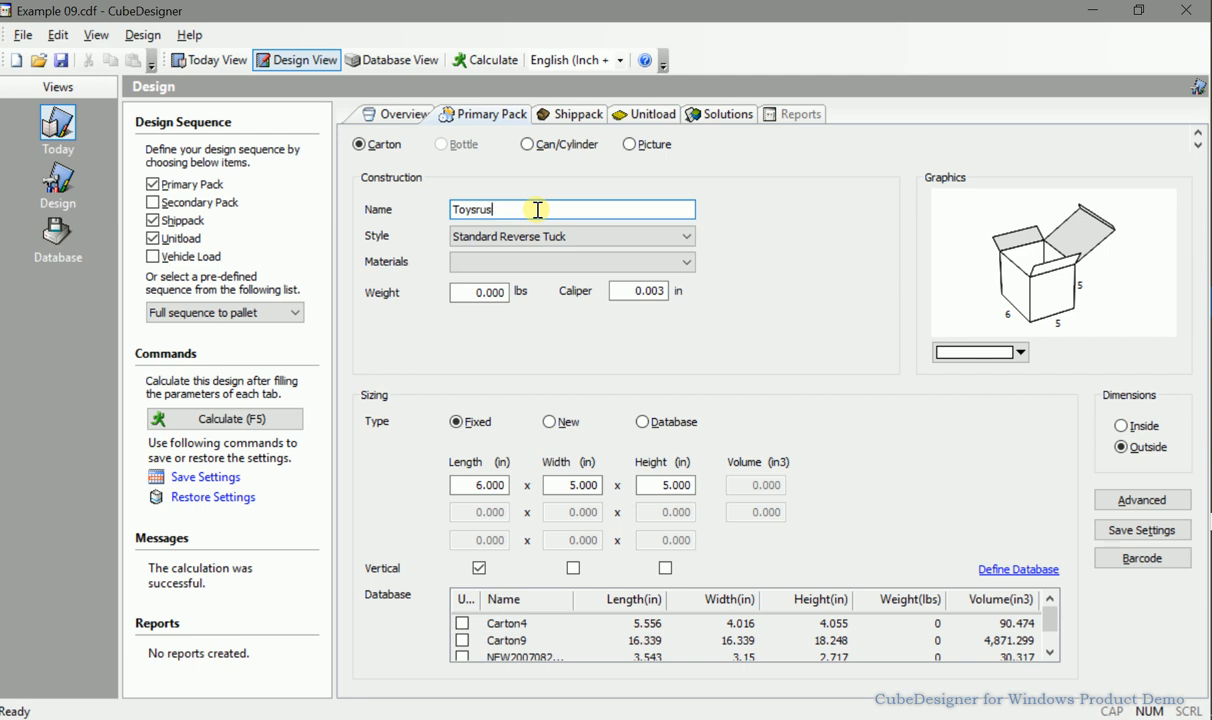
{"action": "left_click", "coordinate": [661, 237]}
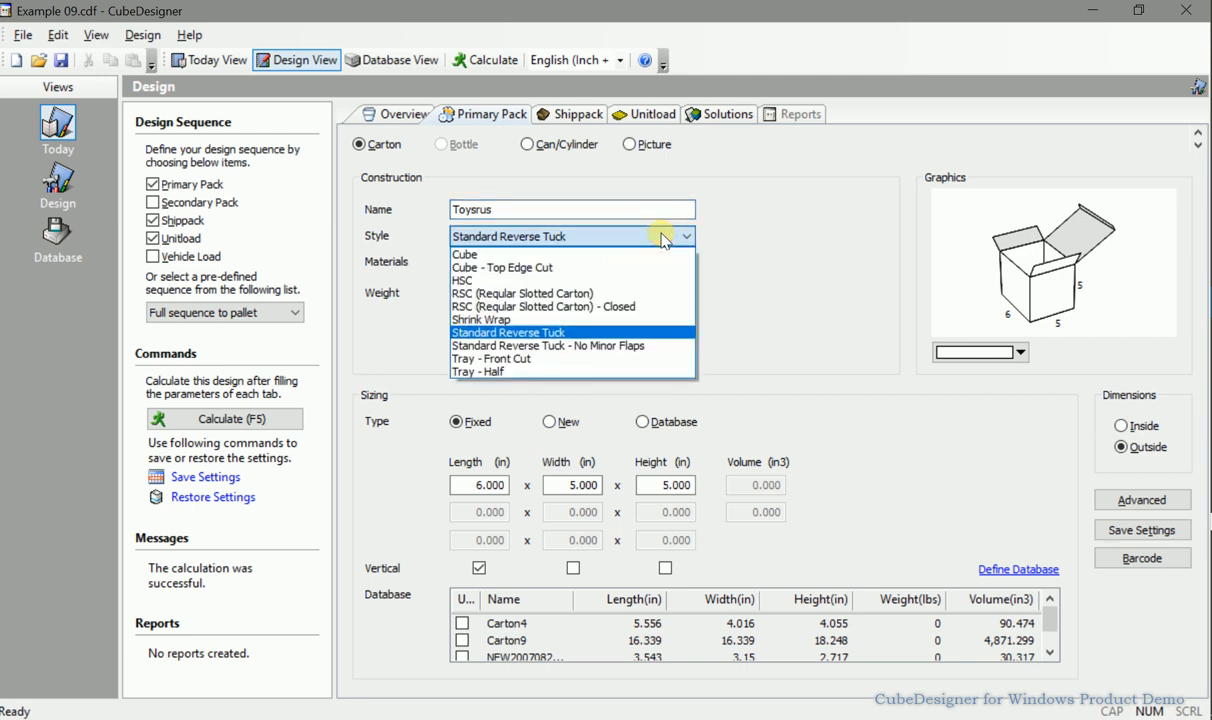
{"action": "left_click", "coordinate": [601, 333]}
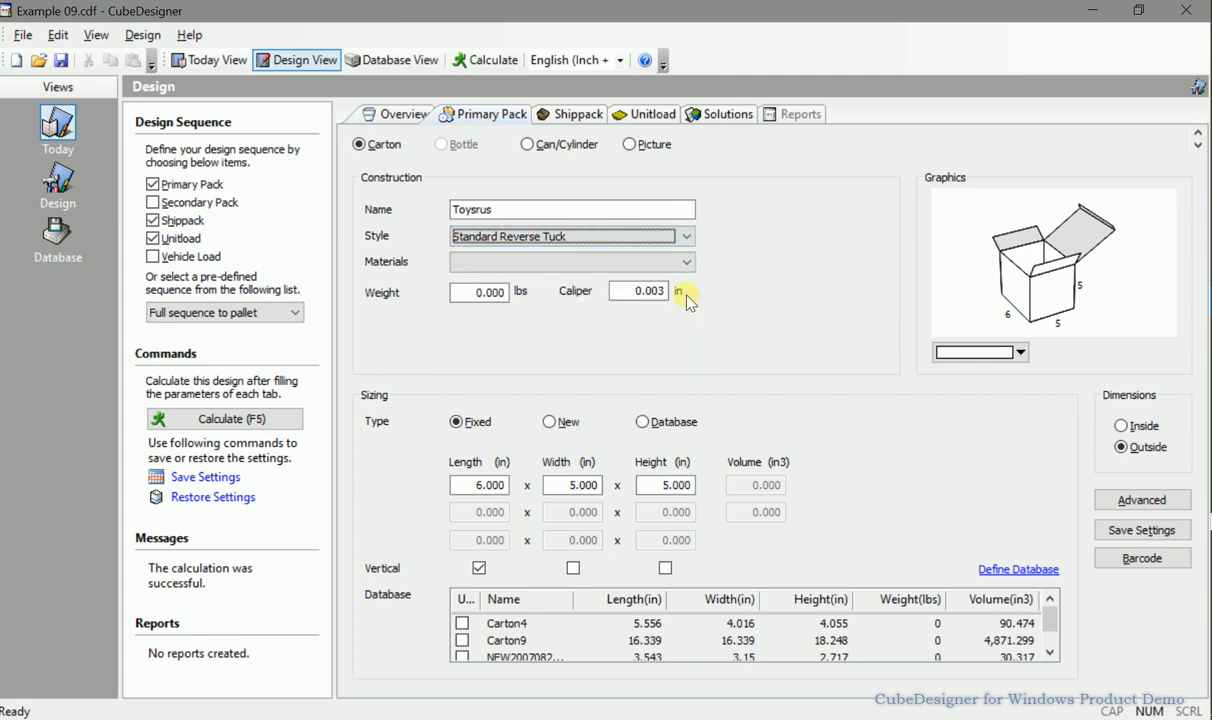
Review the shippack's database sizing settings, quantity range and the cartons ticked in the database list.
{"action": "left_click", "coordinate": [570, 116]}
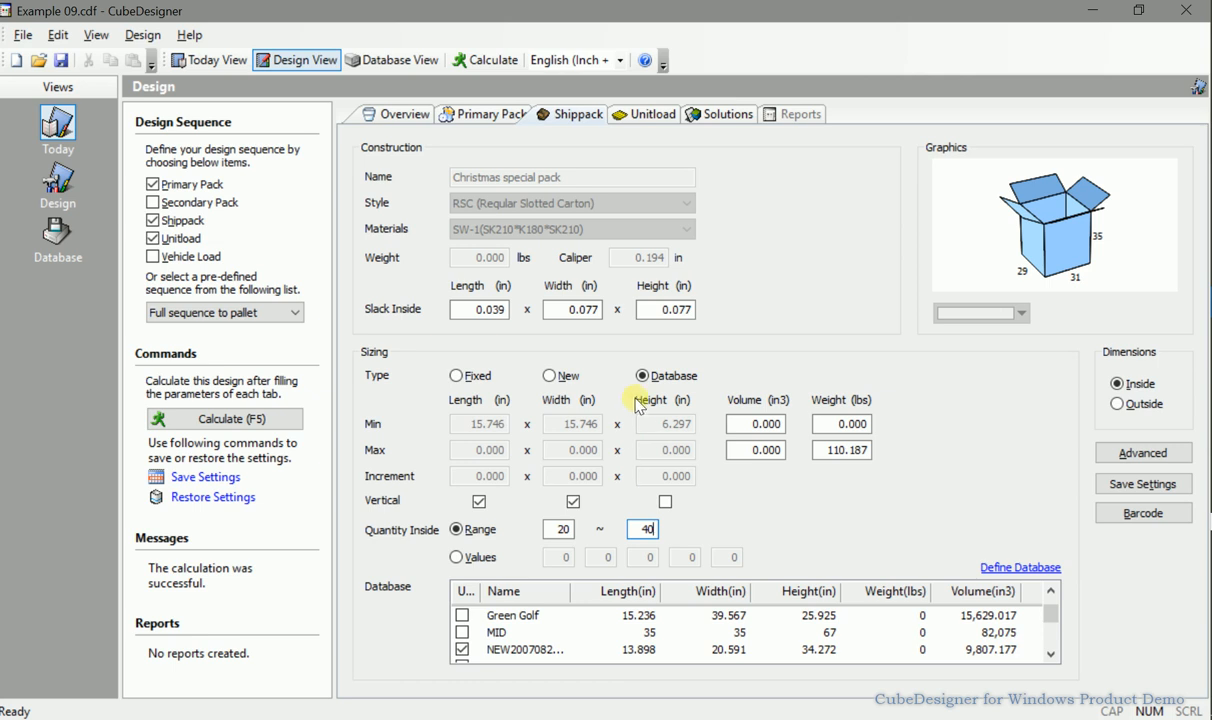
{"action": "left_click", "coordinate": [686, 378]}
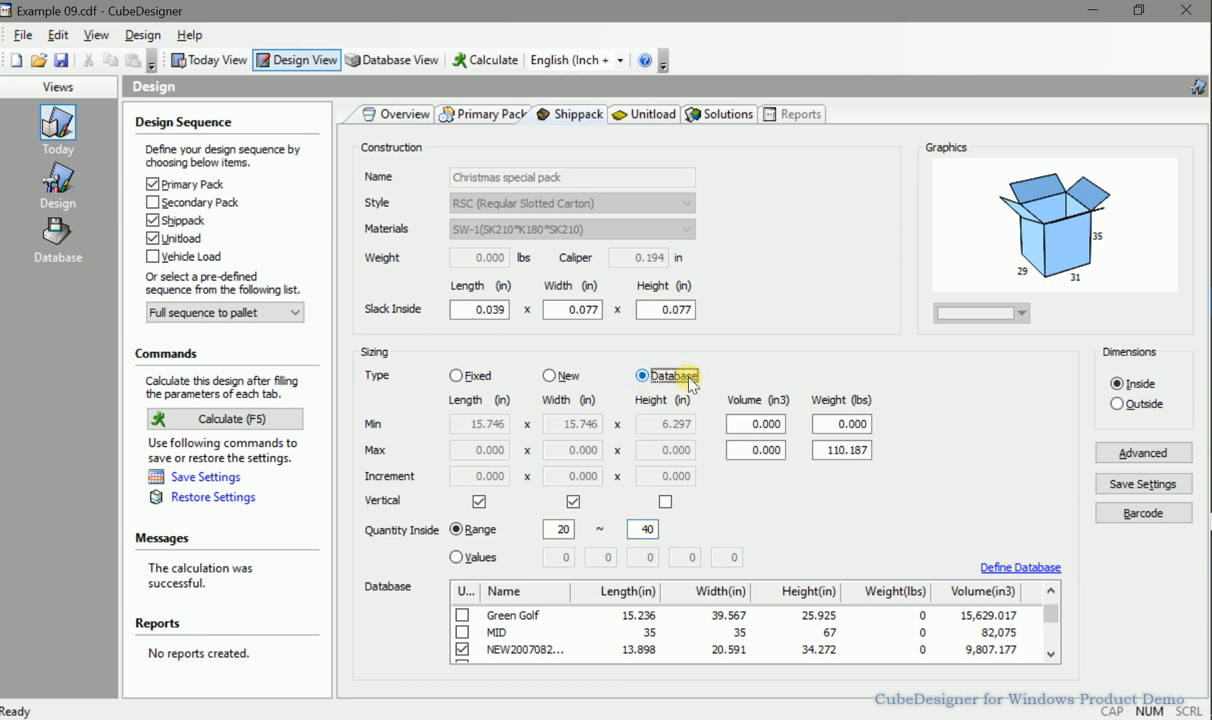
{"action": "scroll", "coordinate": [745, 625], "scroll_direction": "down", "scroll_amount": 2}
{"action": "scroll", "coordinate": [745, 625], "scroll_direction": "up", "scroll_amount": 3}
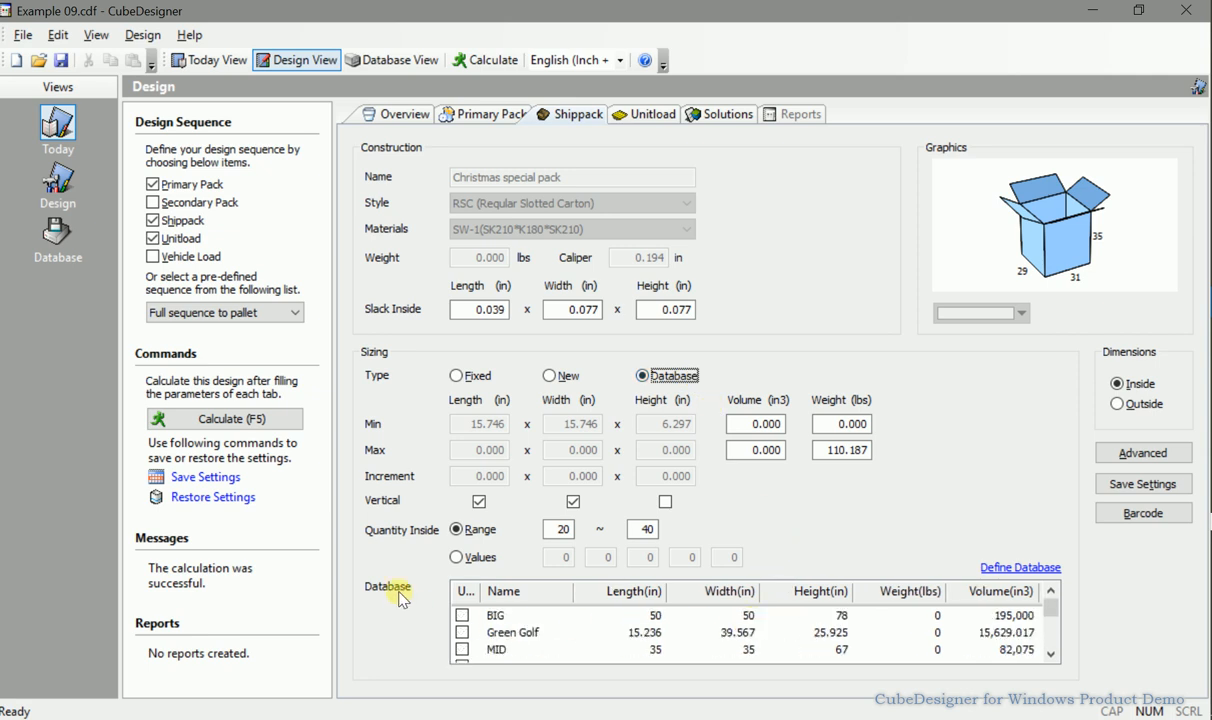
{"action": "scroll", "coordinate": [541, 638], "scroll_direction": "down", "scroll_amount": 5}
{"action": "left_click_drag", "start_coordinate": [569, 600], "coordinate": [614, 591]}
{"action": "scroll", "coordinate": [611, 631], "scroll_direction": "down", "scroll_amount": 1}
{"action": "scroll", "coordinate": [611, 631], "scroll_direction": "up", "scroll_amount": 2}
{"action": "scroll", "coordinate": [611, 634], "scroll_direction": "up", "scroll_amount": 1}
{"action": "scroll", "coordinate": [611, 634], "scroll_direction": "down", "scroll_amount": 2}
{"action": "scroll", "coordinate": [611, 634], "scroll_direction": "up", "scroll_amount": 2}
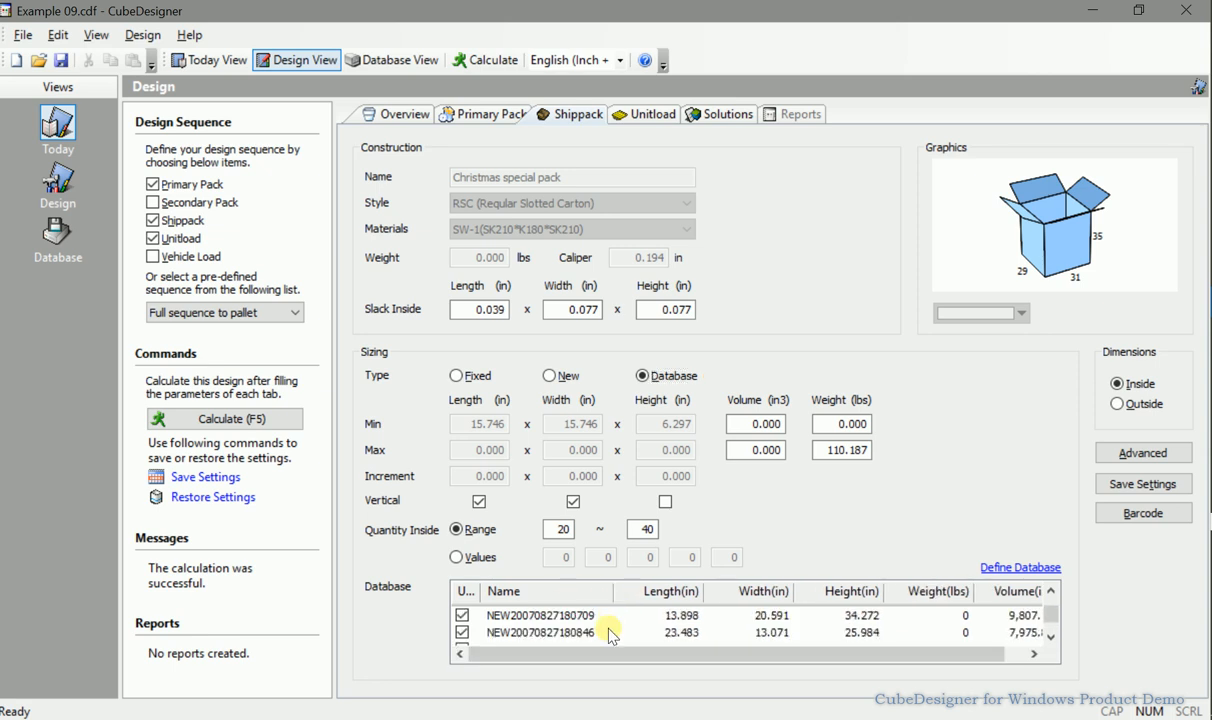
{"action": "scroll", "coordinate": [585, 632], "scroll_direction": "up", "scroll_amount": 1}
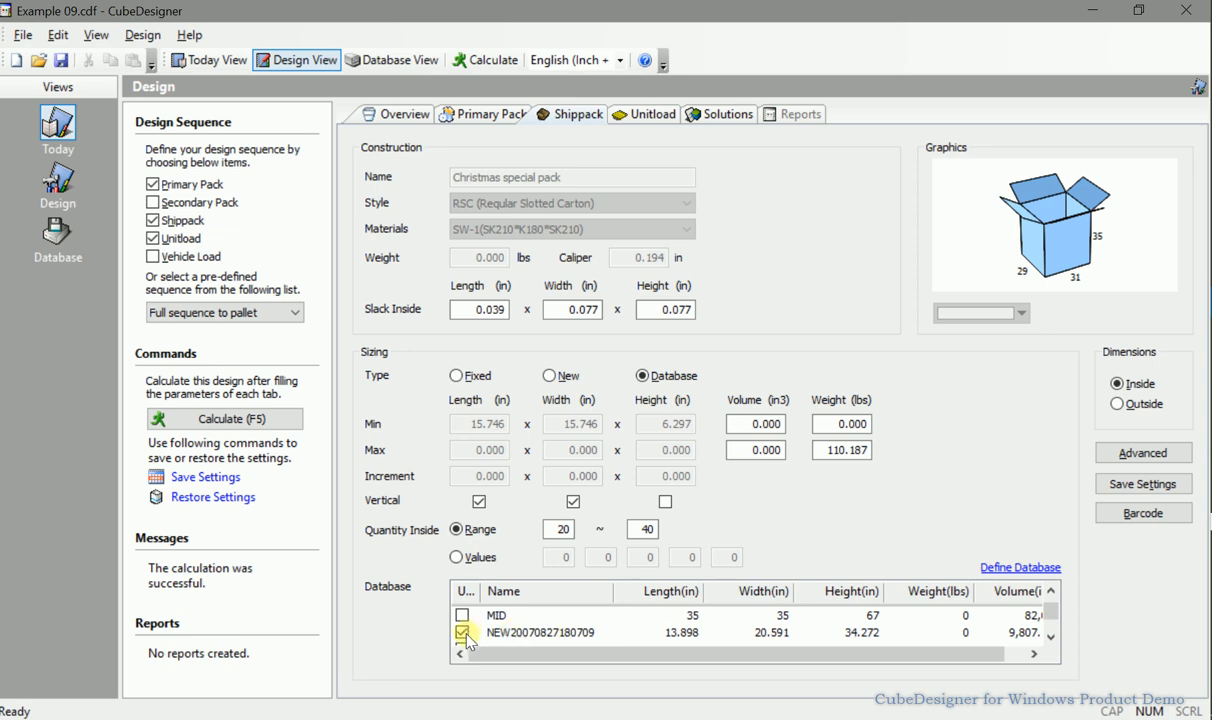
{"action": "scroll", "coordinate": [467, 640], "scroll_direction": "down", "scroll_amount": 1}
{"action": "scroll", "coordinate": [467, 638], "scroll_direction": "down", "scroll_amount": 2}
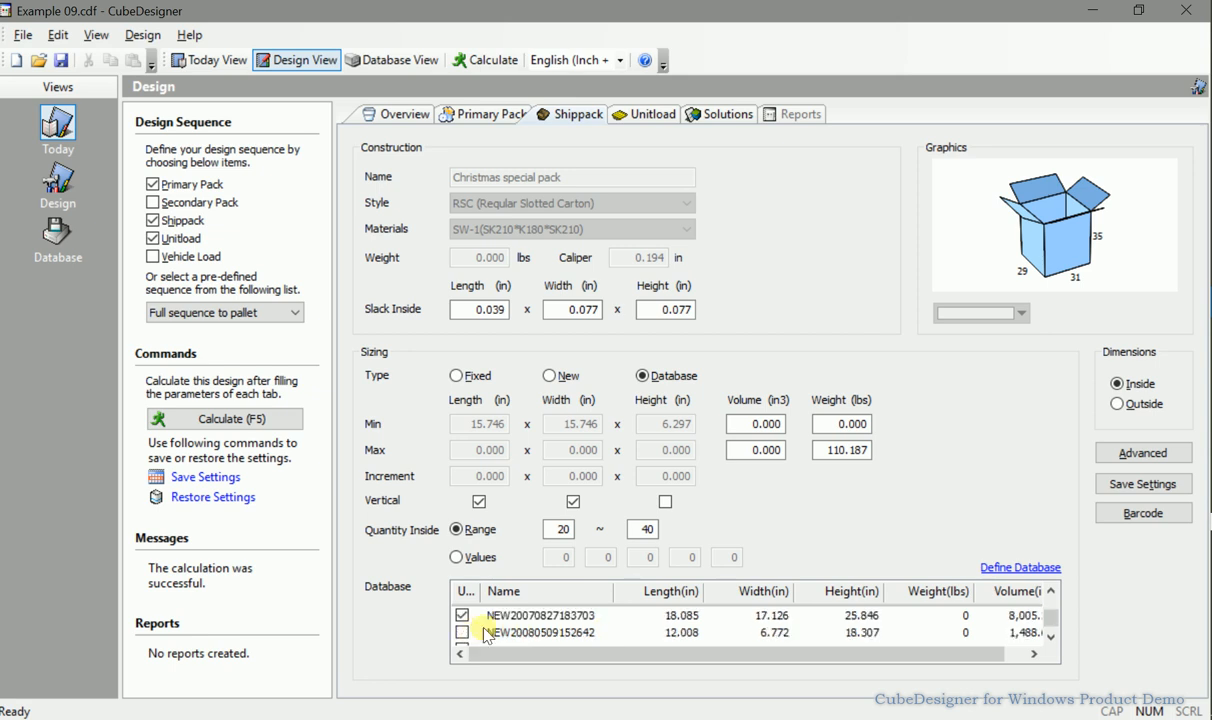
{"action": "scroll", "coordinate": [495, 632], "scroll_direction": "up", "scroll_amount": 1}
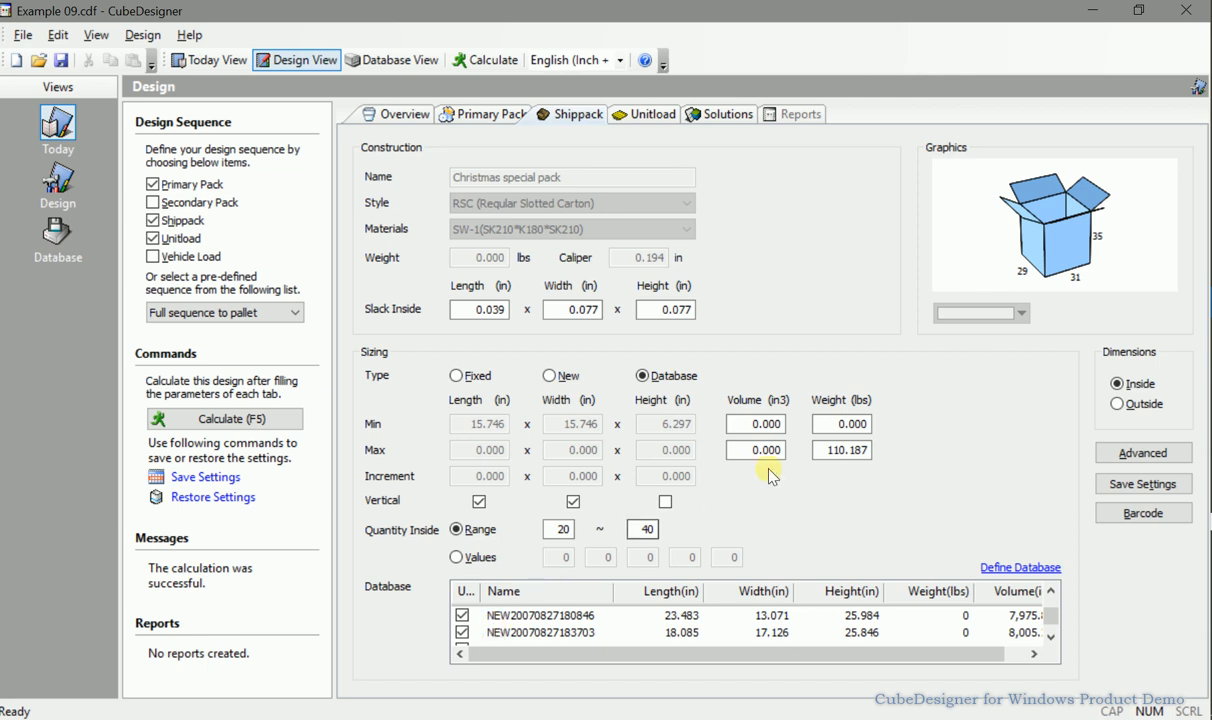
{"action": "left_click", "coordinate": [547, 532]}
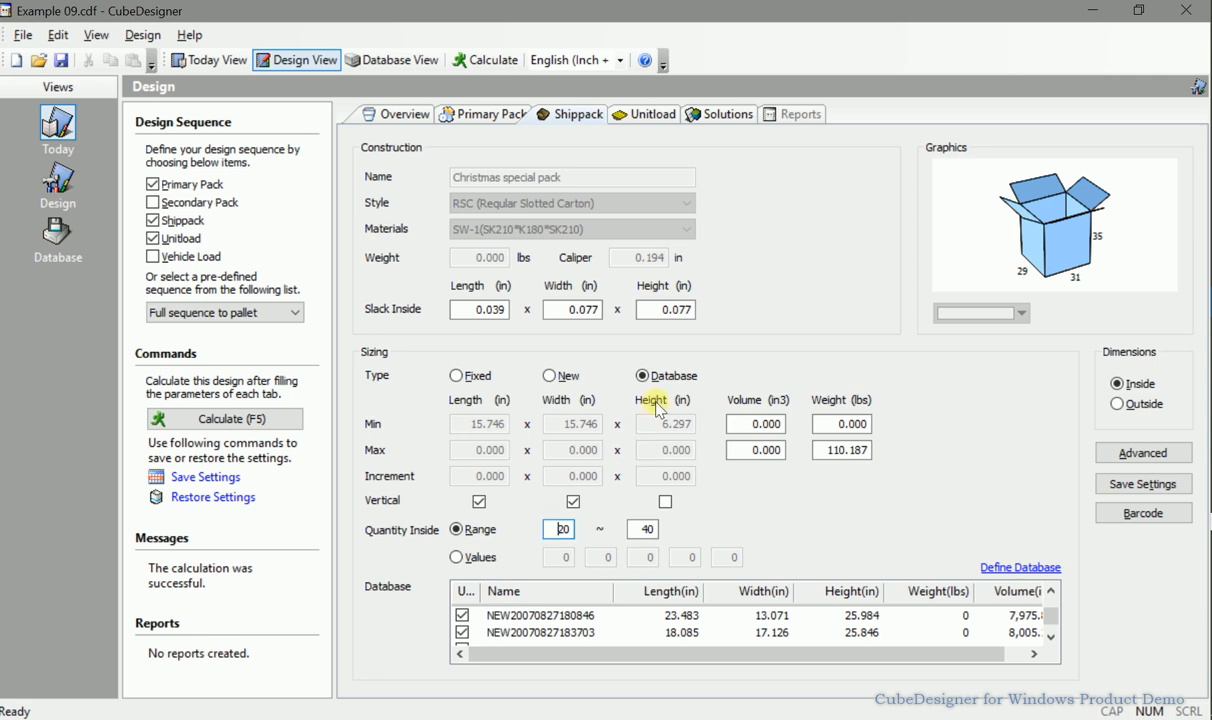
Set the unitload overhang length and width to 4.000 in for the GMA pallet.
{"action": "left_click", "coordinate": [650, 115]}
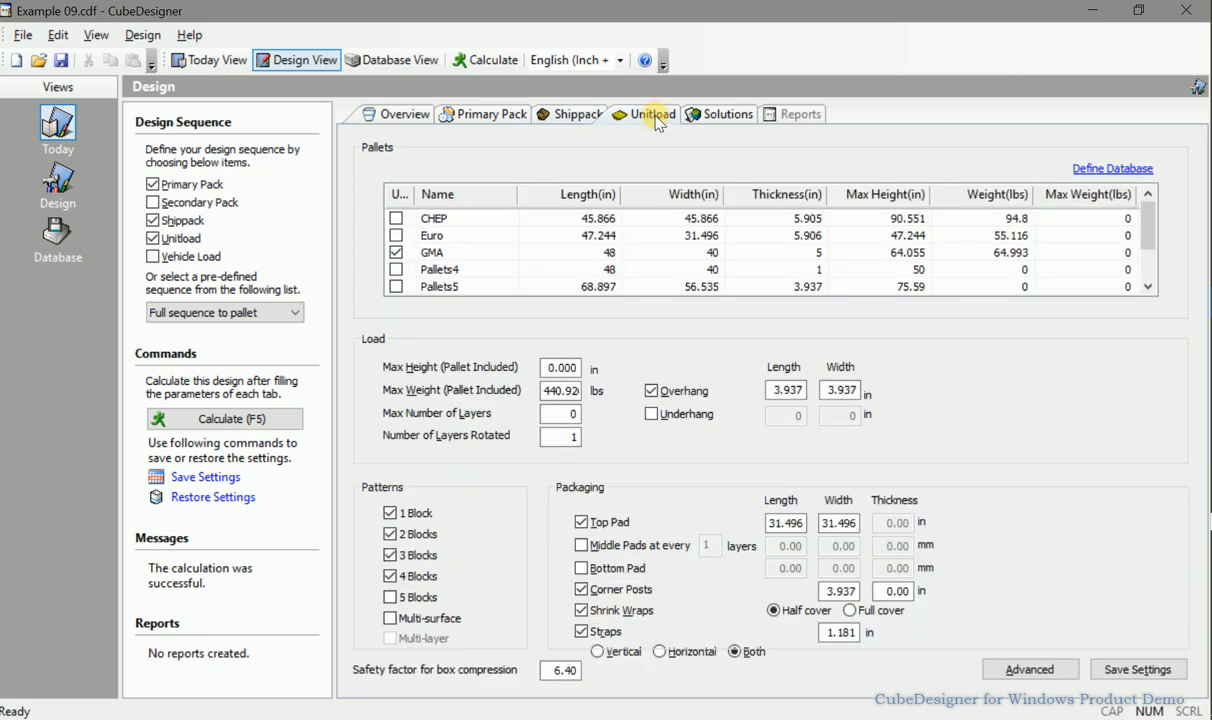
{"action": "left_click", "coordinate": [507, 253]}
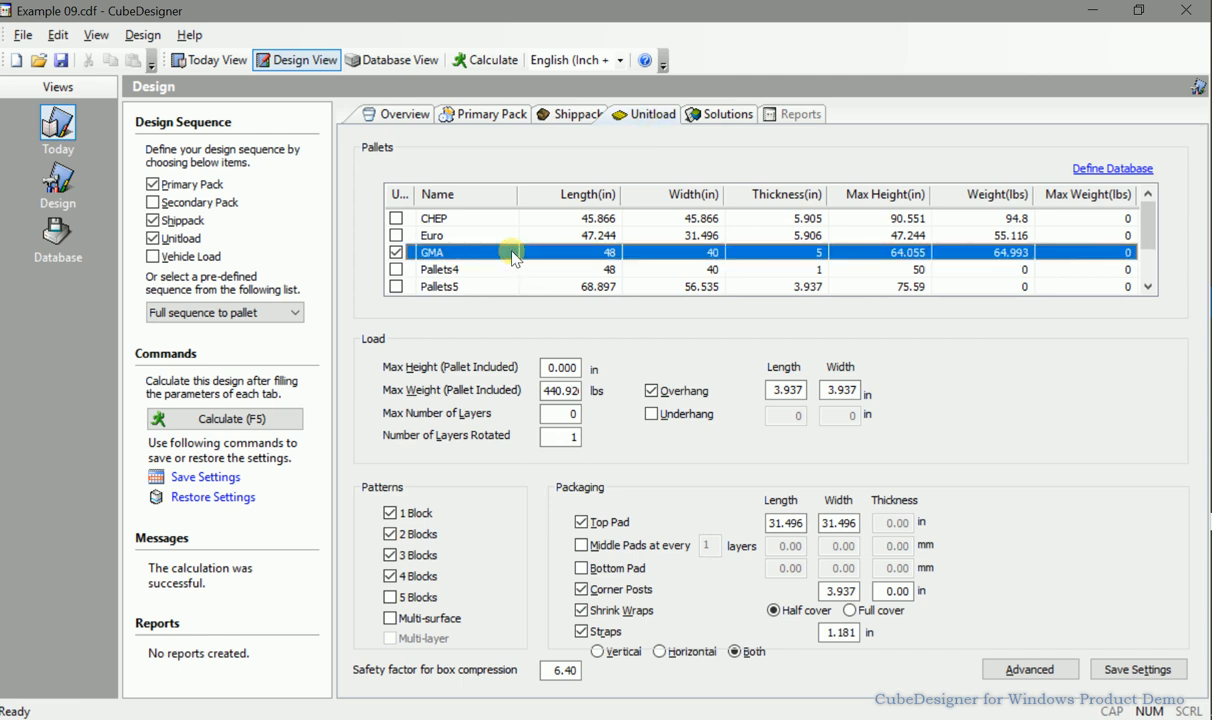
{"action": "double_click", "coordinate": [555, 390]}
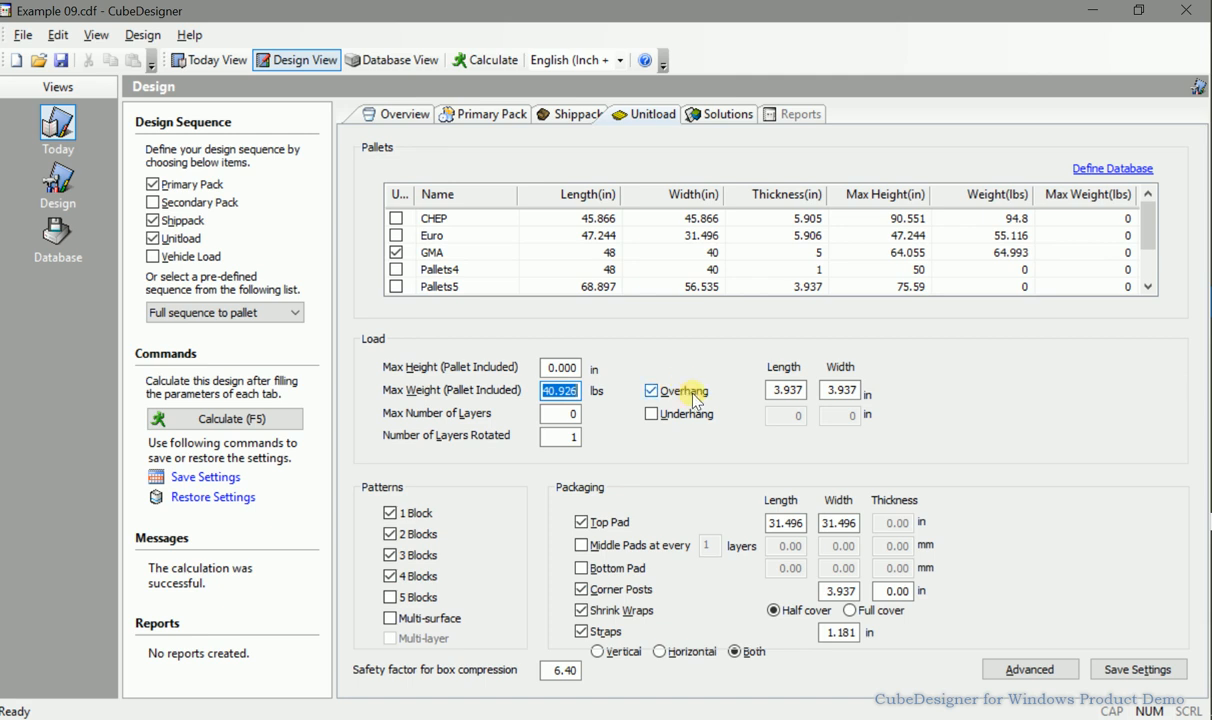
{"action": "left_click", "coordinate": [772, 391]}
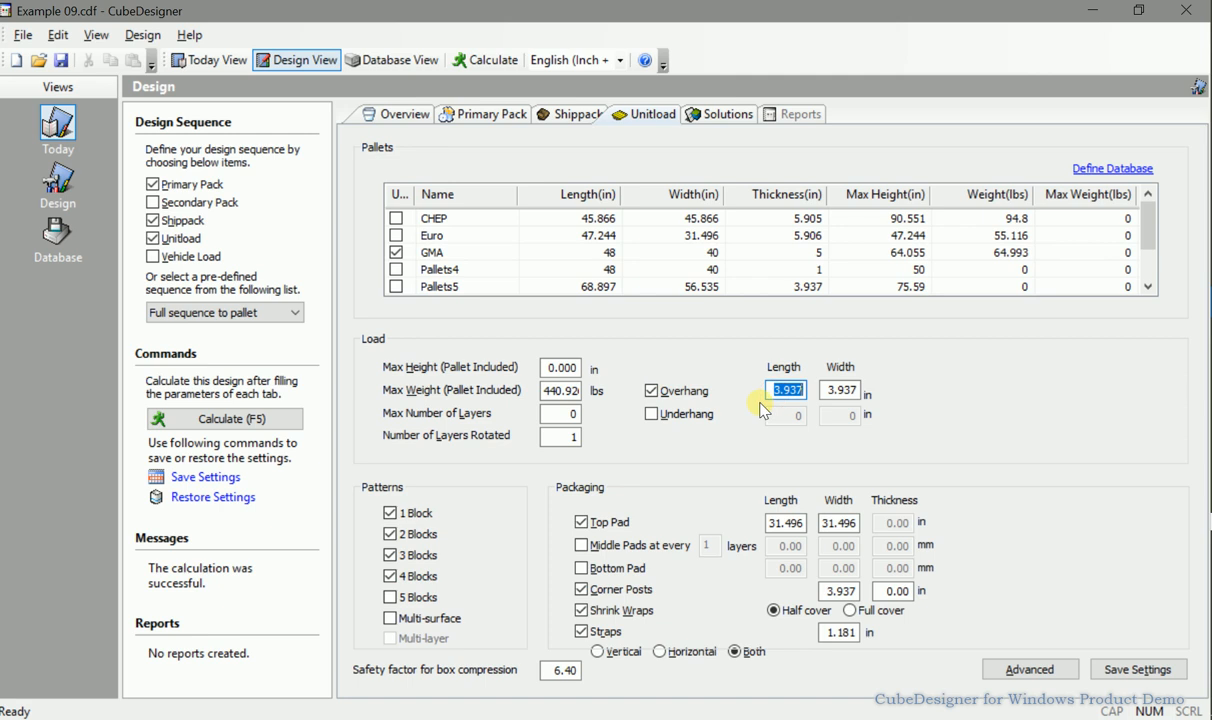
{"action": "type", "text": "4.000"}
{"action": "key", "text": "Tab"}
{"action": "type", "text": "4.000"}
Calculate the design solutions.
{"action": "double_click", "coordinate": [832, 591]}
{"action": "double_click", "coordinate": [898, 591]}
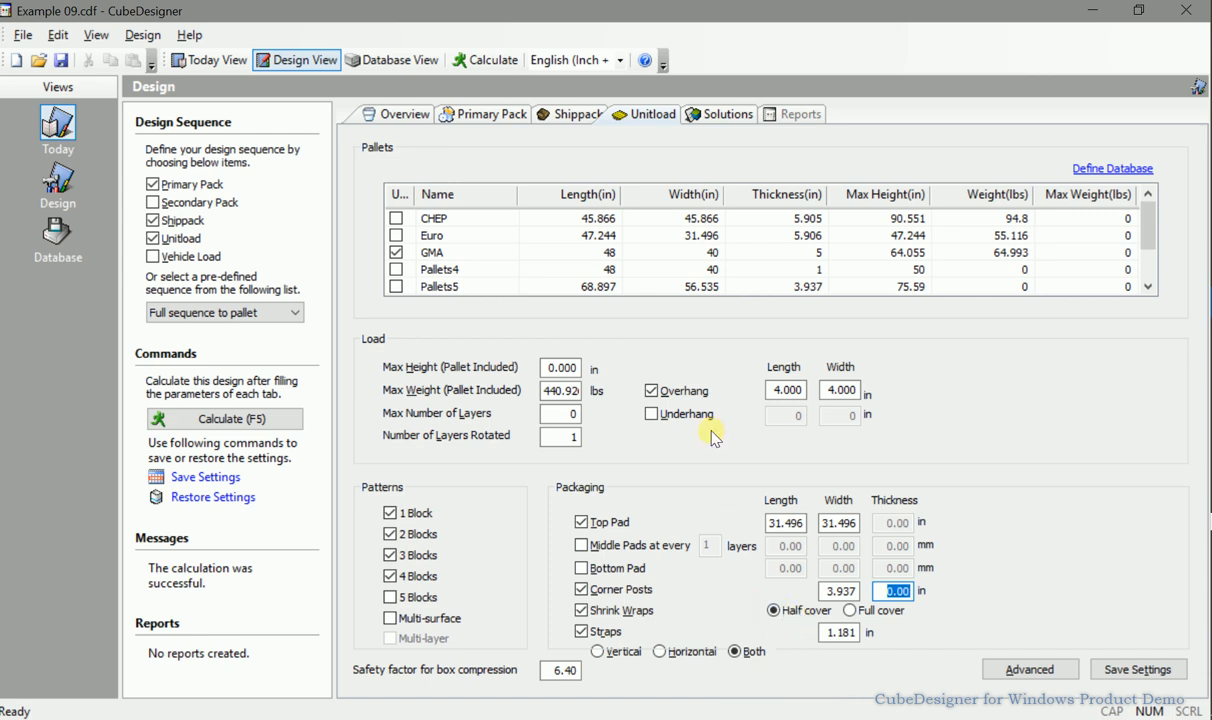
{"action": "left_click", "coordinate": [486, 64]}
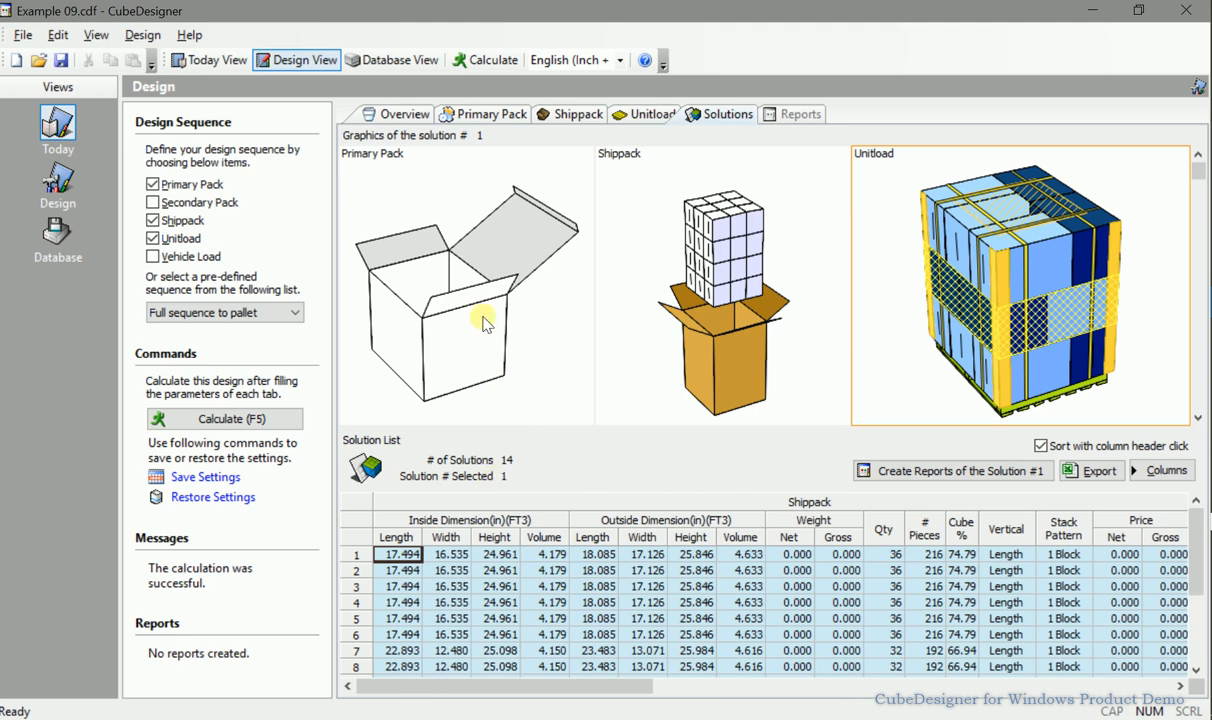
Show descriptions on the primary pack and shippack solution graphics.
{"action": "right_click", "coordinate": [476, 225]}
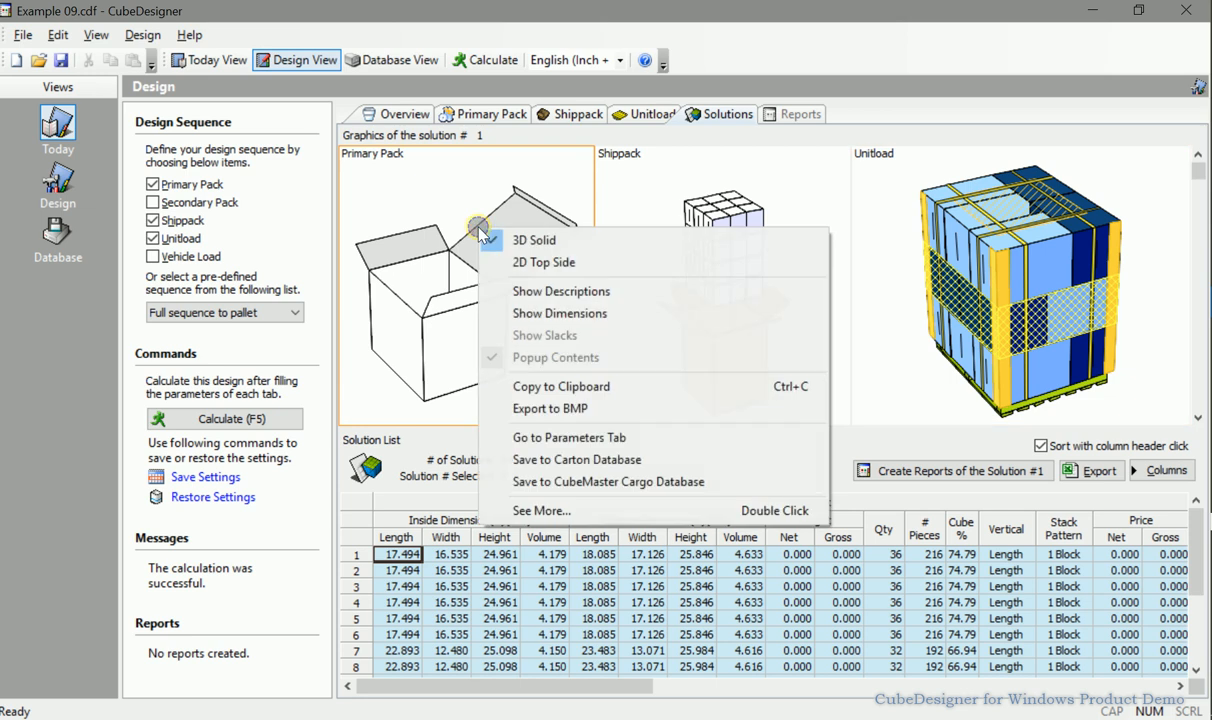
{"action": "left_click", "coordinate": [531, 292]}
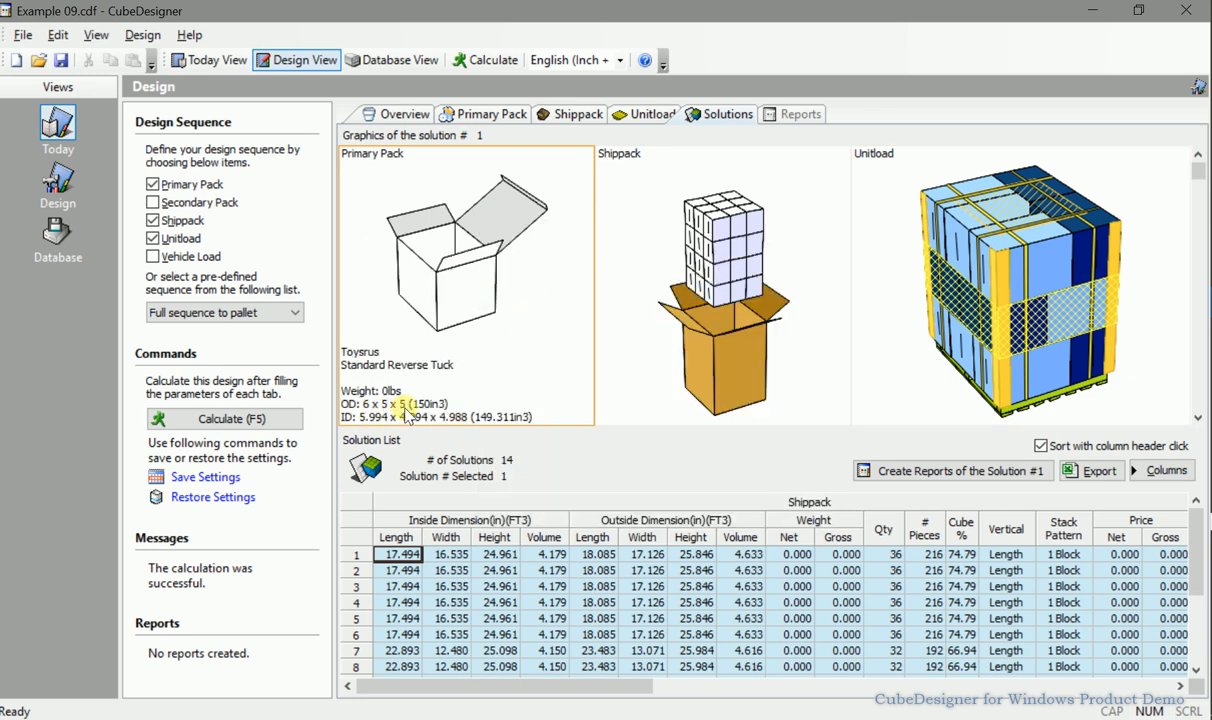
{"action": "left_click", "coordinate": [628, 290]}
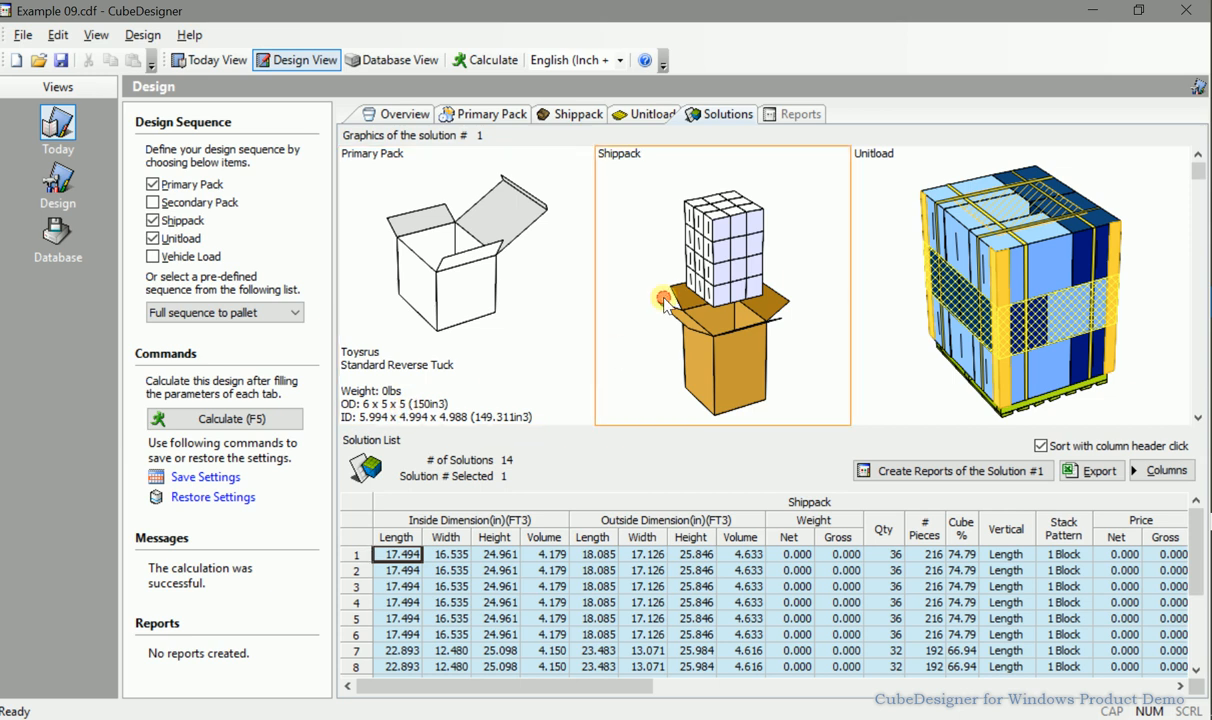
{"action": "right_click", "coordinate": [641, 220]}
{"action": "left_click", "coordinate": [700, 282]}
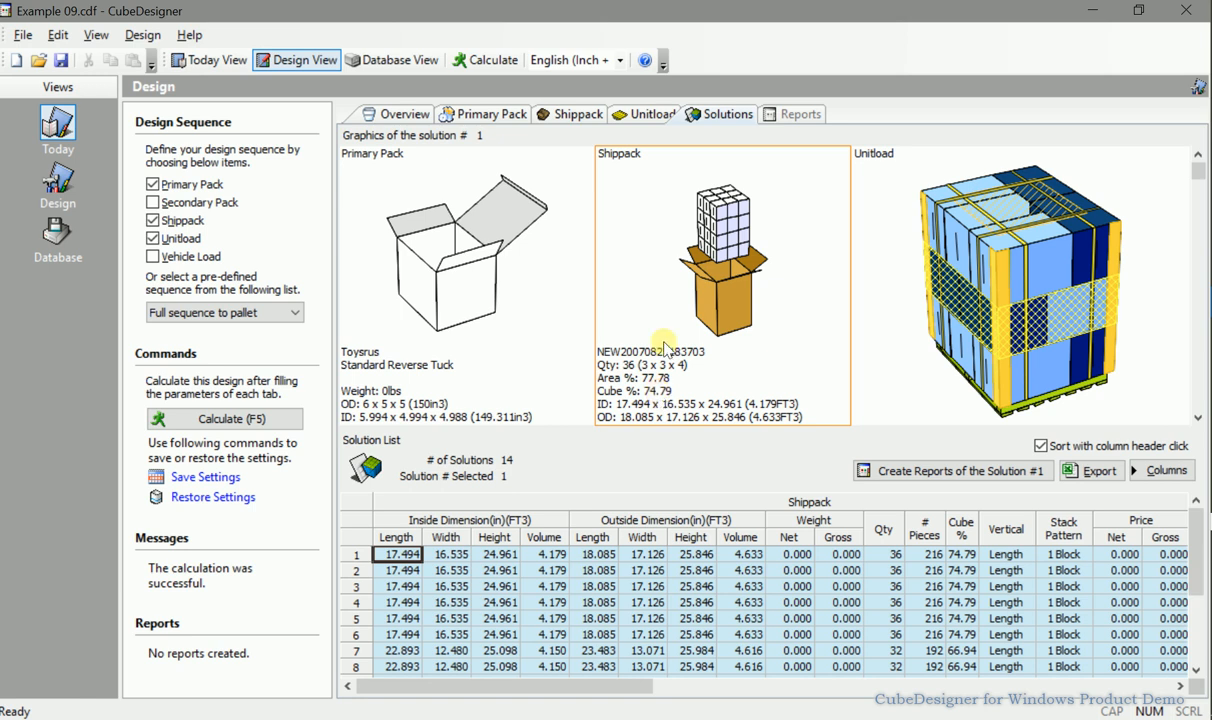
Show descriptions and dimensions on the unitload solution graphic.
{"action": "left_click", "coordinate": [872, 312]}
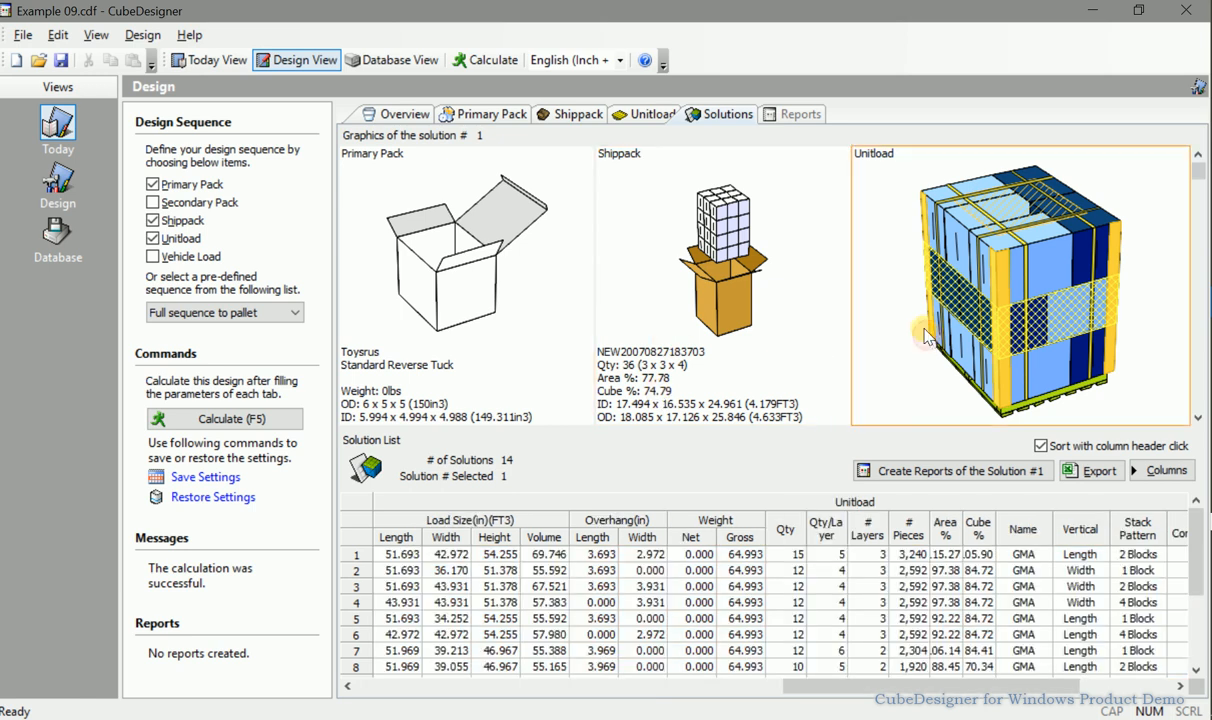
{"action": "right_click", "coordinate": [886, 224]}
{"action": "left_click", "coordinate": [924, 290]}
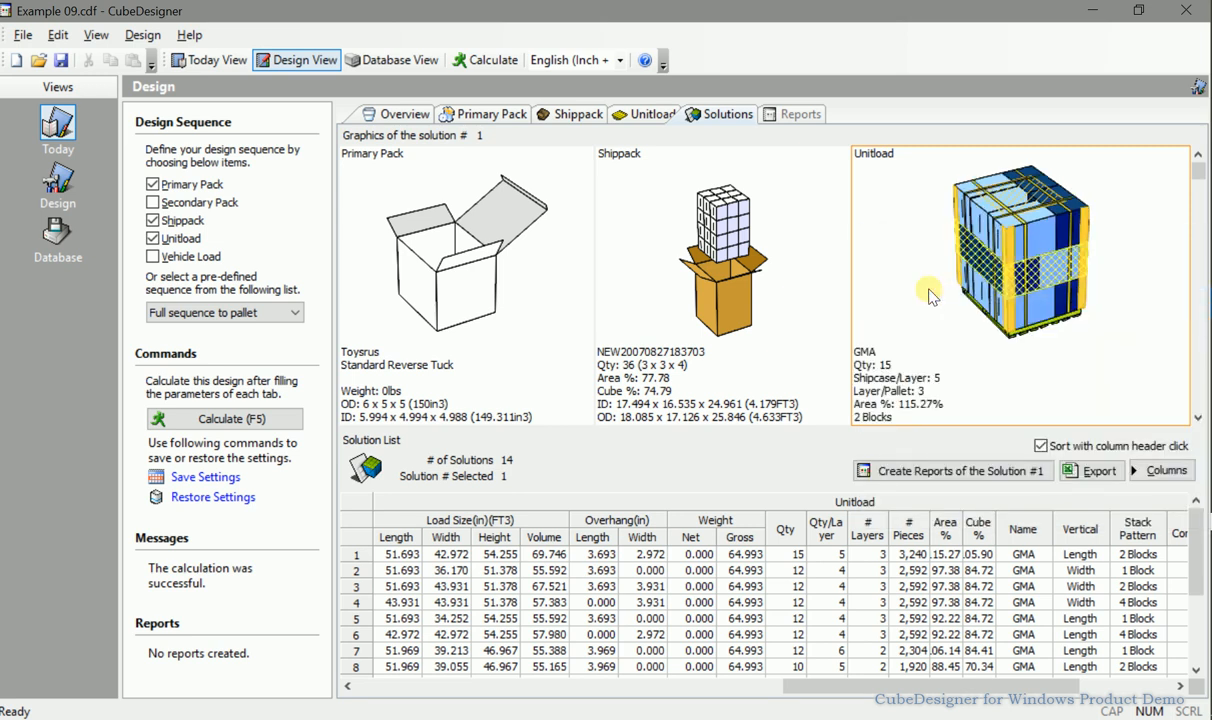
{"action": "right_click", "coordinate": [922, 268]}
{"action": "left_click", "coordinate": [932, 343]}
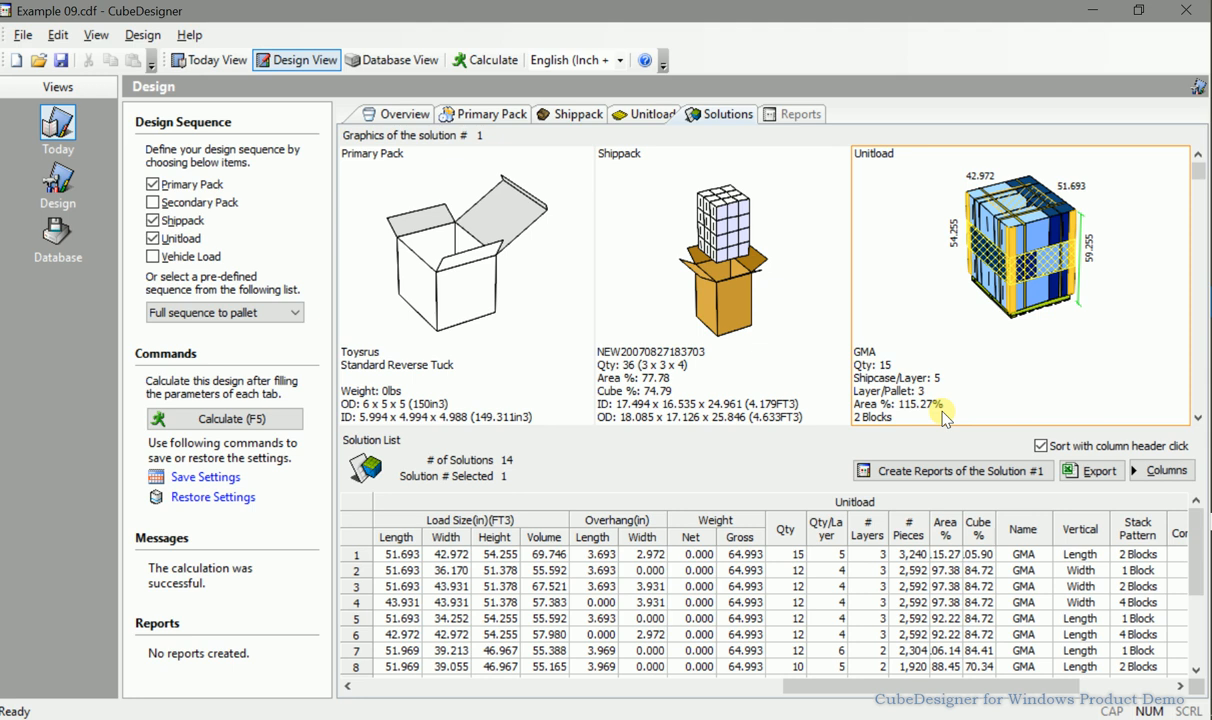
Switch the unitload graphic to 2D Top Side view and back to 3D Solid.
{"action": "right_click", "coordinate": [862, 272]}
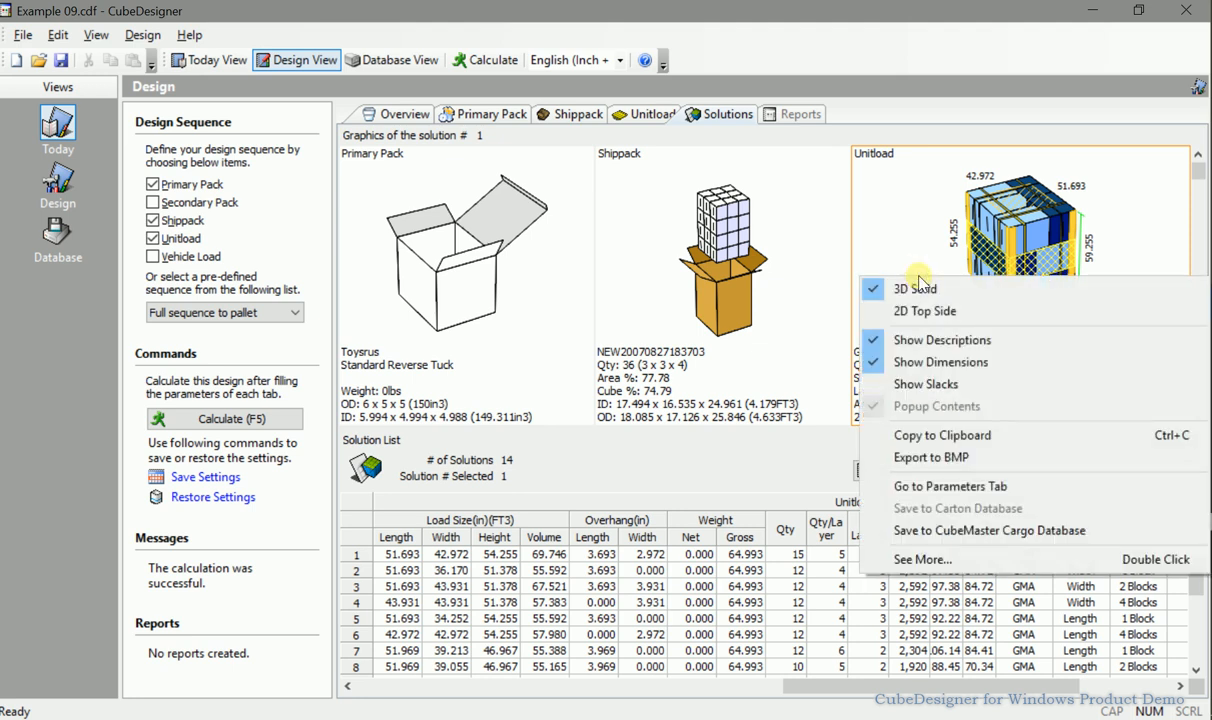
{"action": "left_click", "coordinate": [929, 314]}
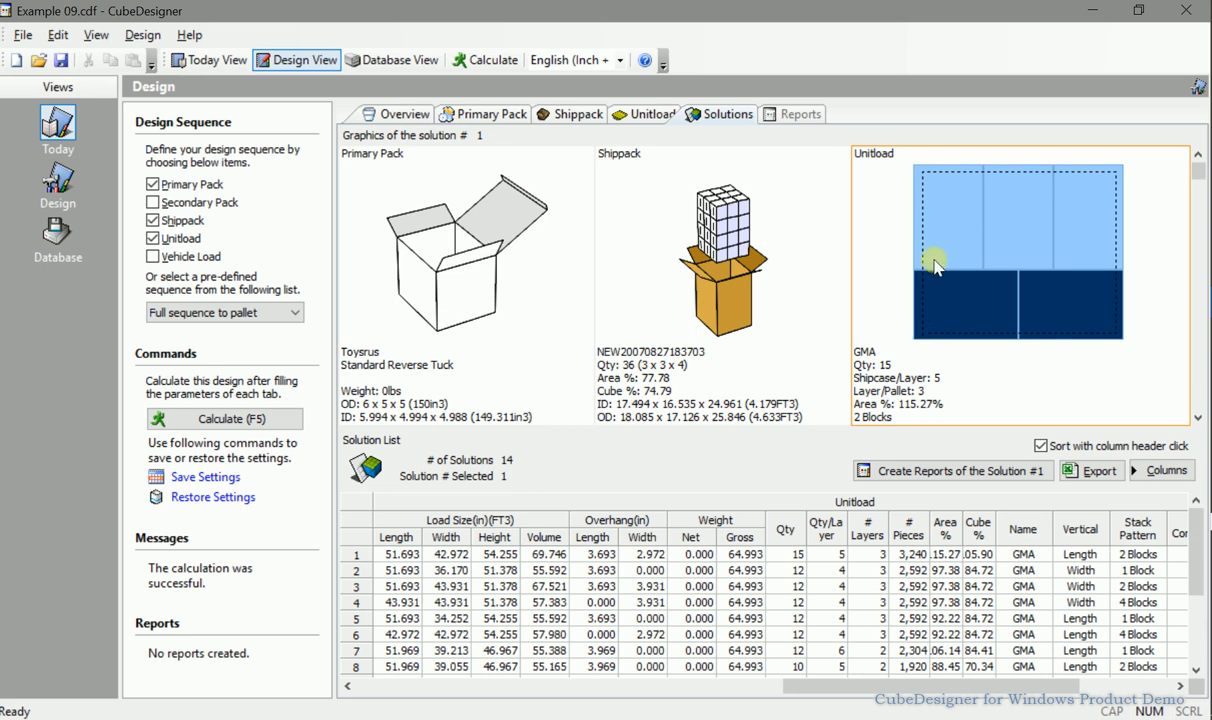
{"action": "right_click", "coordinate": [895, 198]}
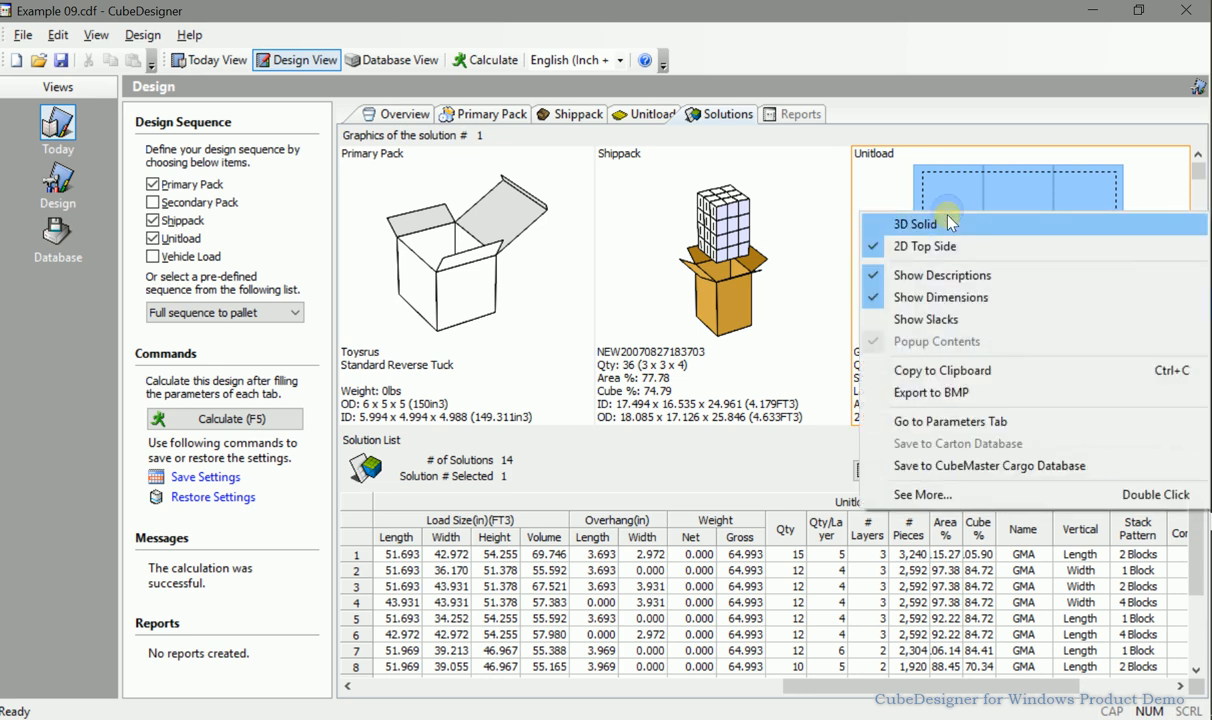
{"action": "left_click", "coordinate": [948, 225]}
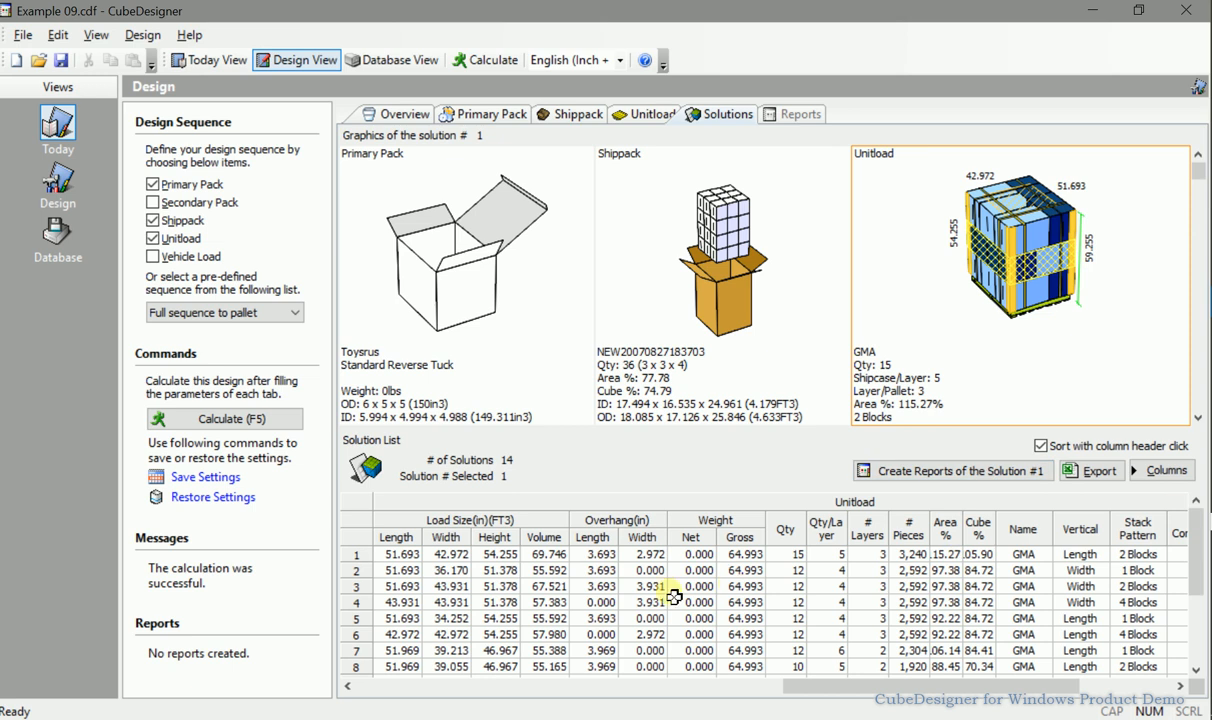
Browse through the solution list rows to compare their unitload graphics, ending on solution 1.
{"action": "left_click", "coordinate": [357, 561]}
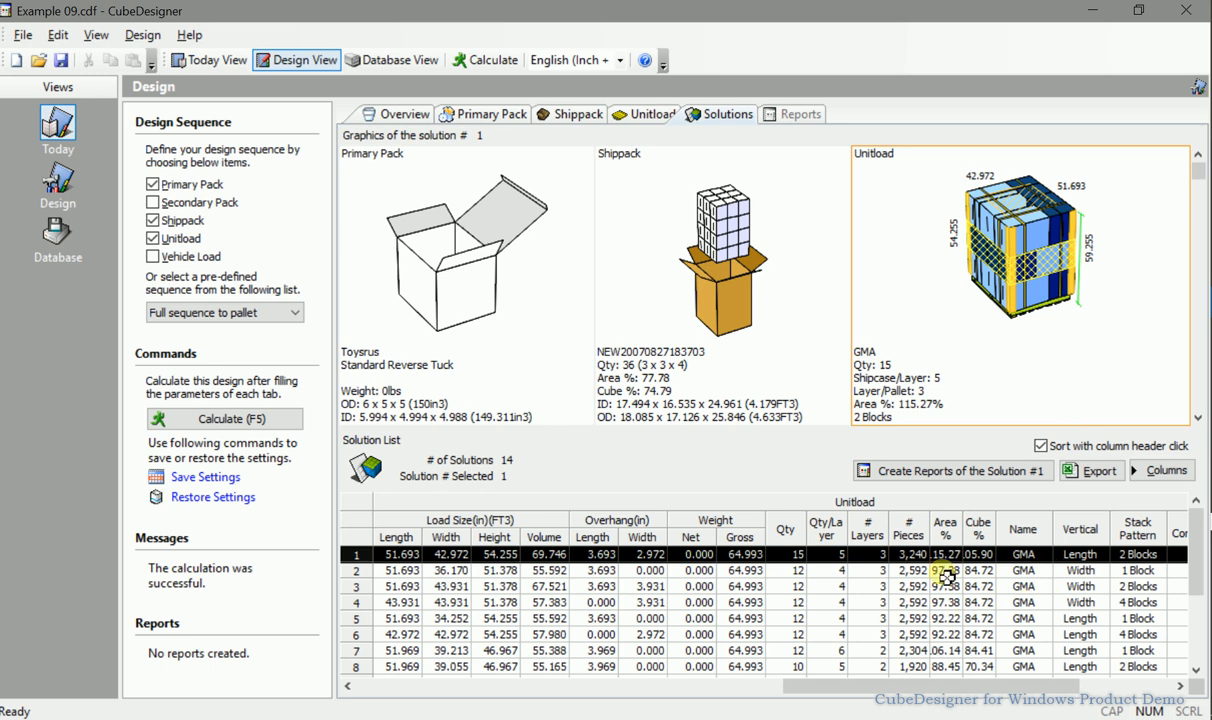
{"action": "left_click", "coordinate": [905, 571]}
{"action": "left_click", "coordinate": [935, 556]}
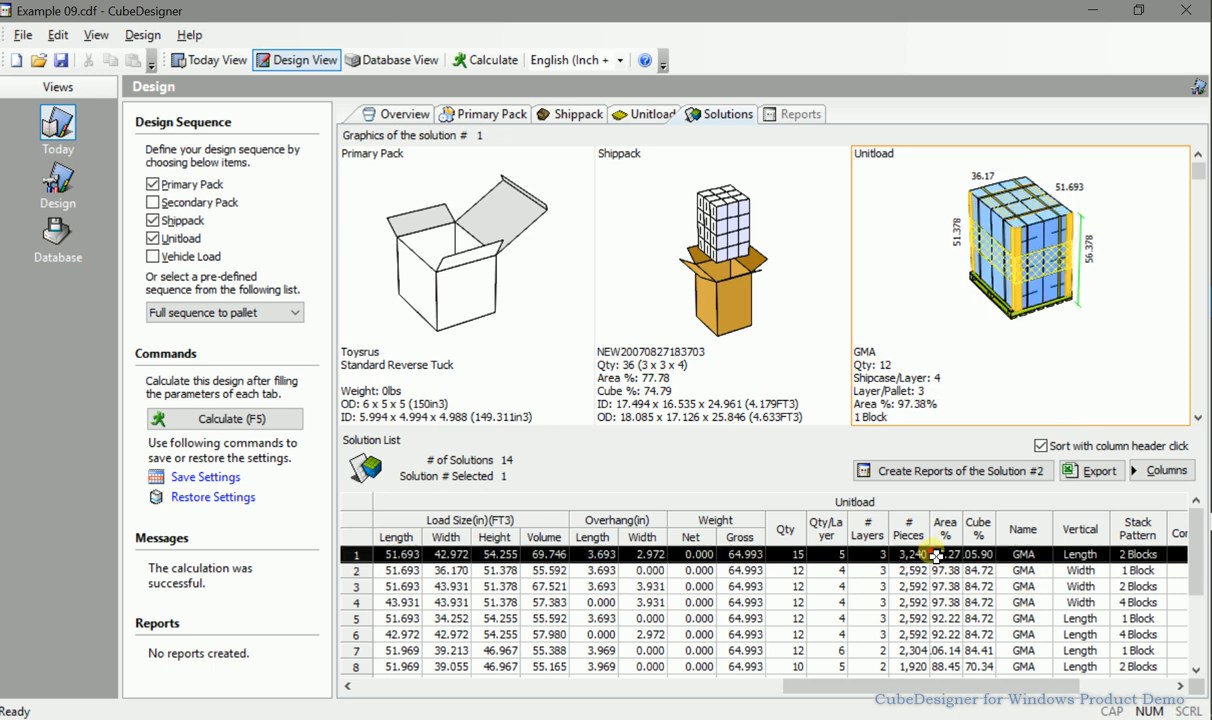
{"action": "left_click", "coordinate": [933, 571]}
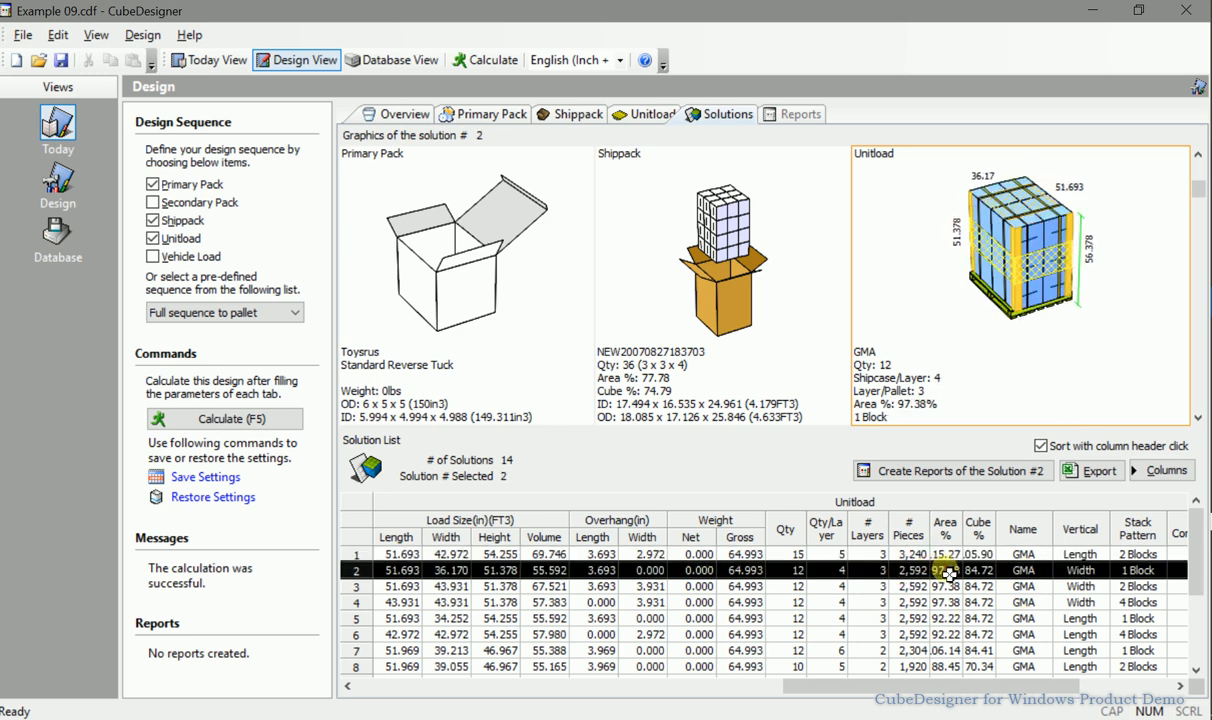
{"action": "left_click", "coordinate": [938, 587]}
{"action": "left_click", "coordinate": [925, 602]}
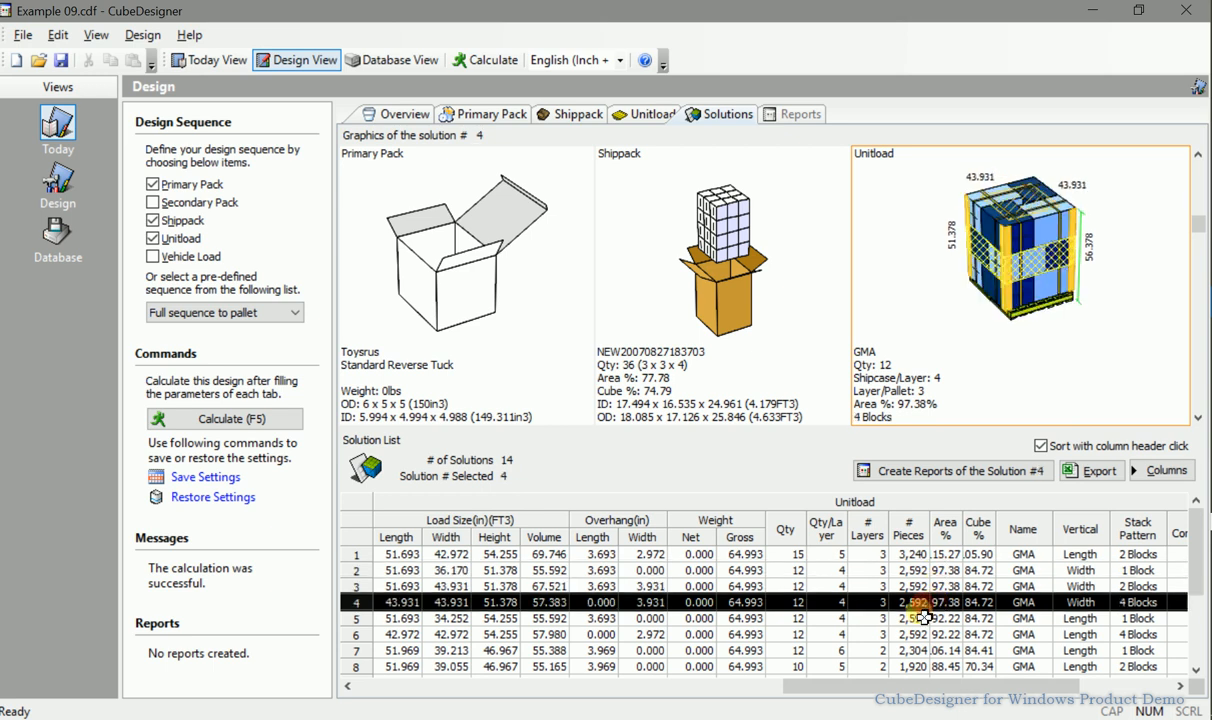
{"action": "left_click", "coordinate": [918, 618]}
{"action": "left_click", "coordinate": [915, 636]}
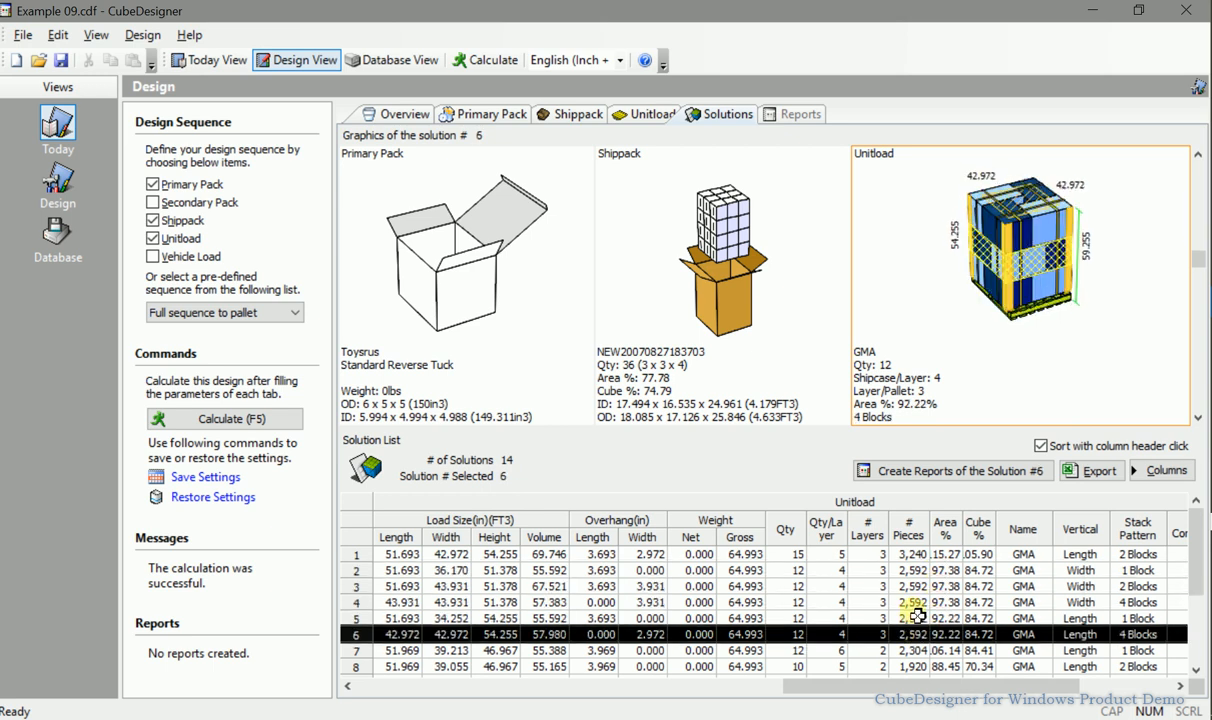
{"action": "left_click", "coordinate": [905, 602]}
{"action": "left_click", "coordinate": [958, 571]}
{"action": "left_click", "coordinate": [958, 555]}
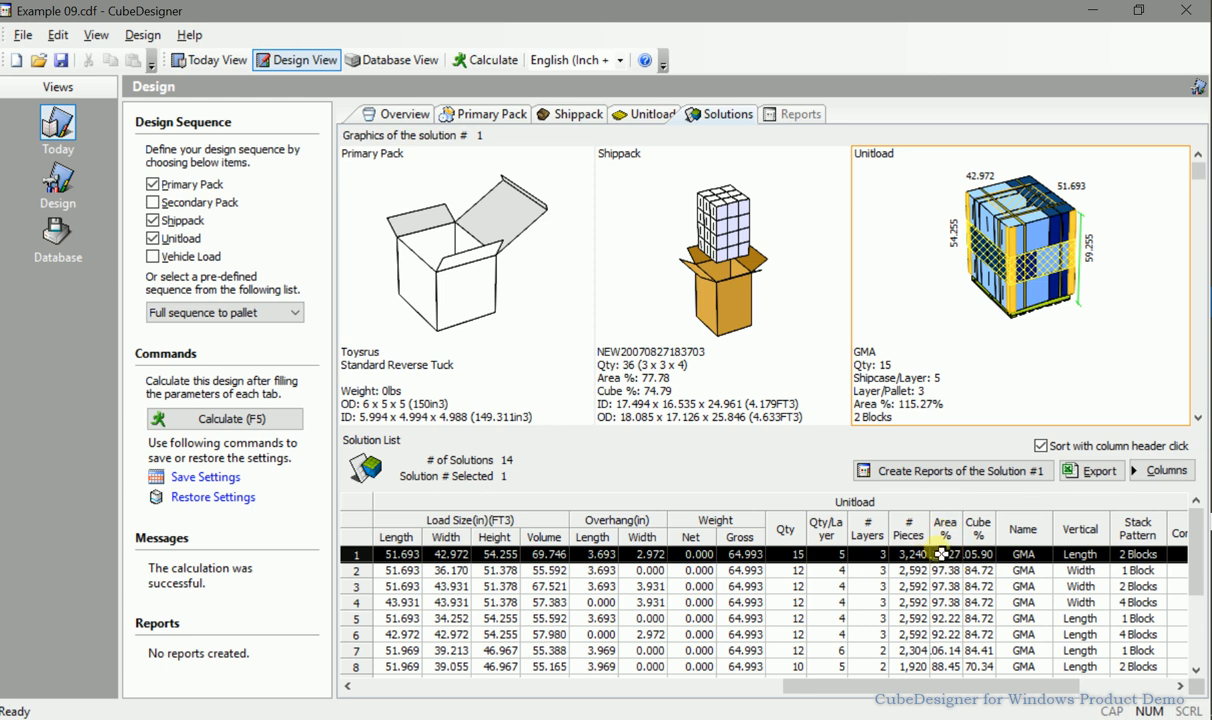
Create the packaging specification report for solution 1.
{"action": "left_click", "coordinate": [941, 471]}
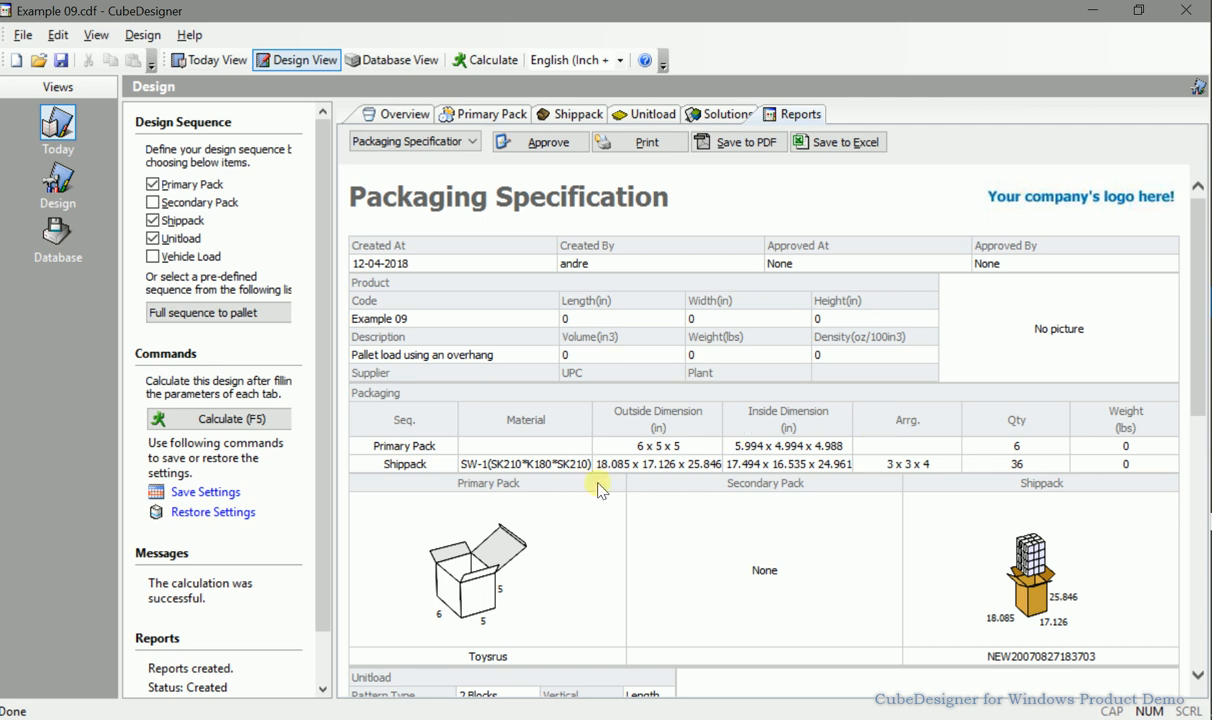
{"action": "left_click_drag", "start_coordinate": [638, 447], "coordinate": [682, 446]}
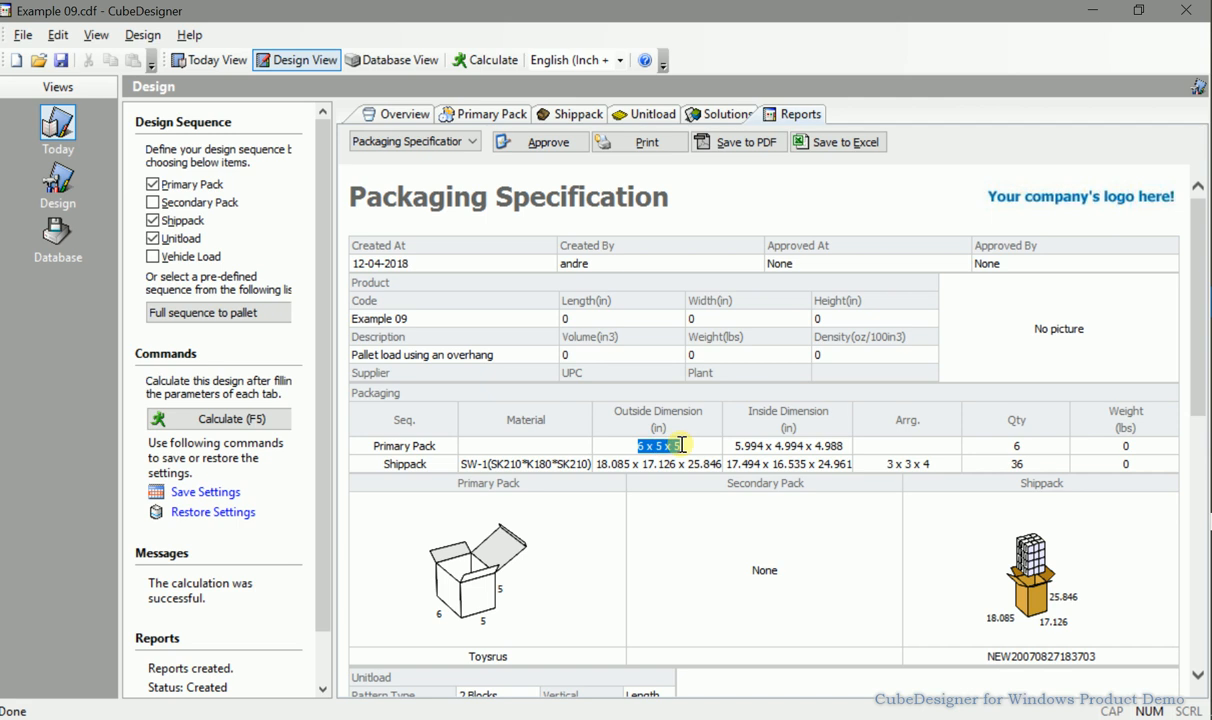
Examine the primary pack and shippack outside and inside dimensions in the report's packaging table.
{"action": "left_click", "coordinate": [605, 465]}
{"action": "left_click_drag", "start_coordinate": [599, 465], "coordinate": [752, 466]}
{"action": "scroll", "coordinate": [749, 460], "scroll_direction": "down", "scroll_amount": 2}
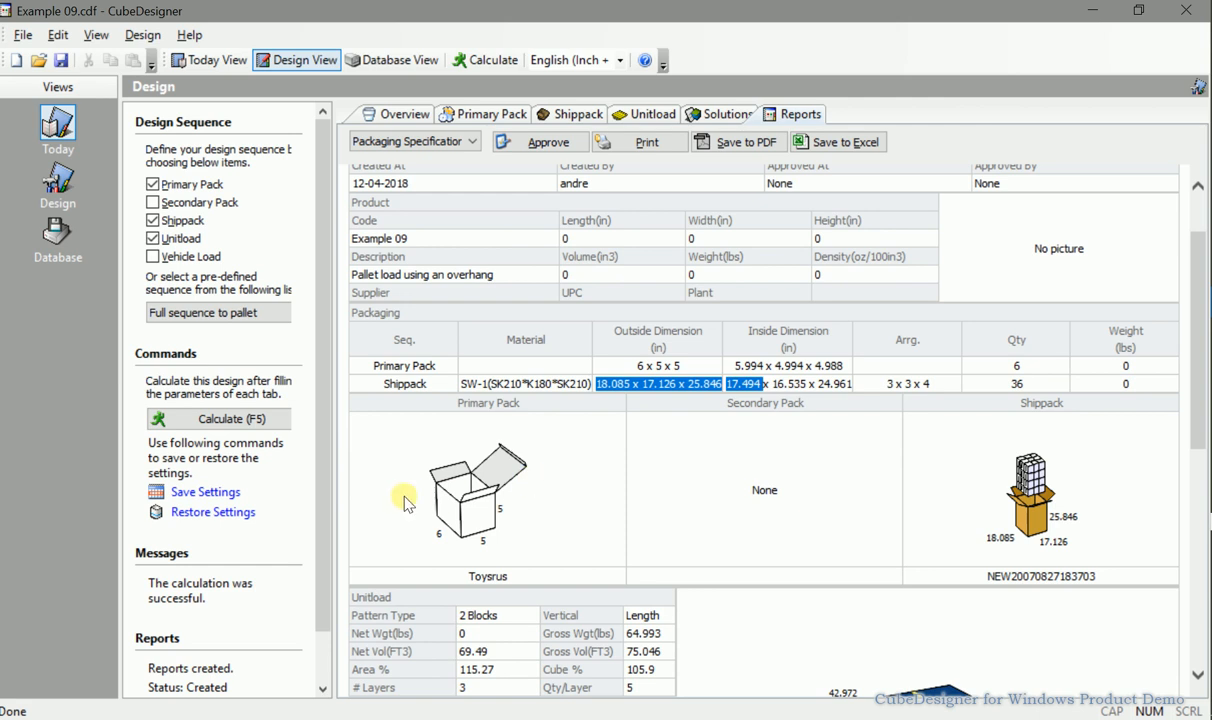
{"action": "scroll", "coordinate": [910, 460], "scroll_direction": "down", "scroll_amount": 8}
{"action": "scroll", "coordinate": [900, 470], "scroll_direction": "down", "scroll_amount": 2}
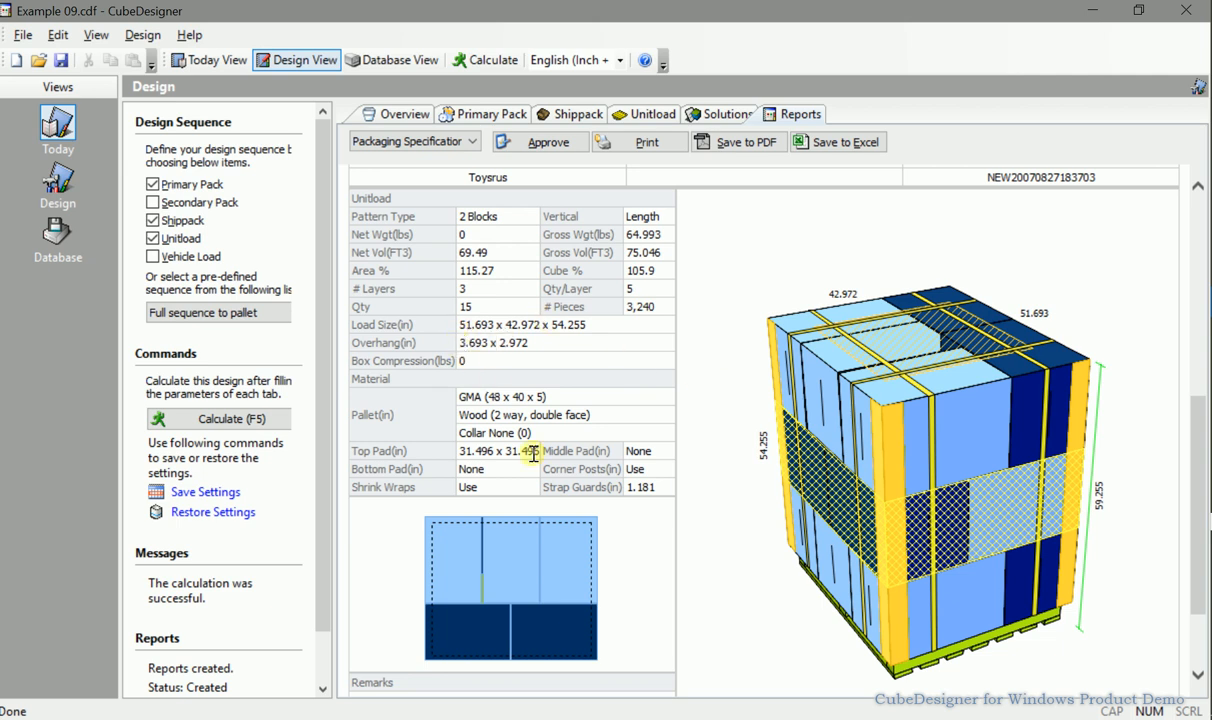
Examine the unitload figures, load size, overhang, pallet and pad materials in the report.
{"action": "left_click_drag", "start_coordinate": [486, 397], "coordinate": [531, 398]}
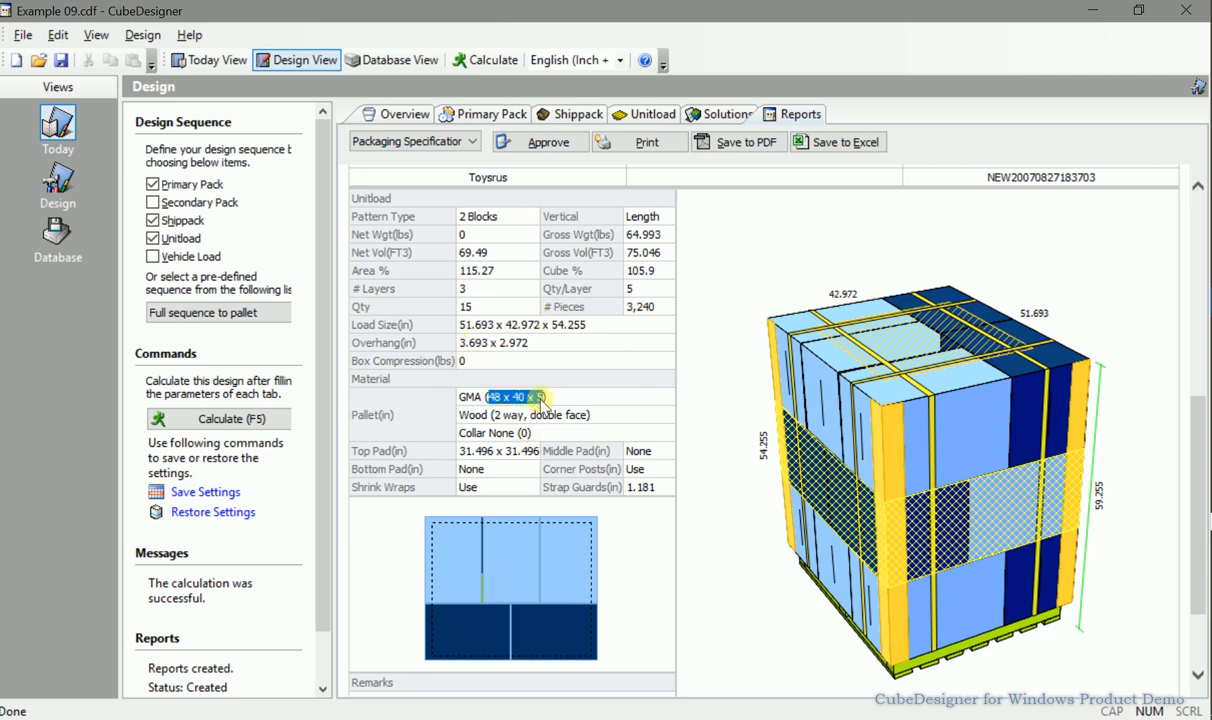
{"action": "left_click_drag", "start_coordinate": [457, 325], "coordinate": [584, 325]}
{"action": "left_click", "coordinate": [483, 343]}
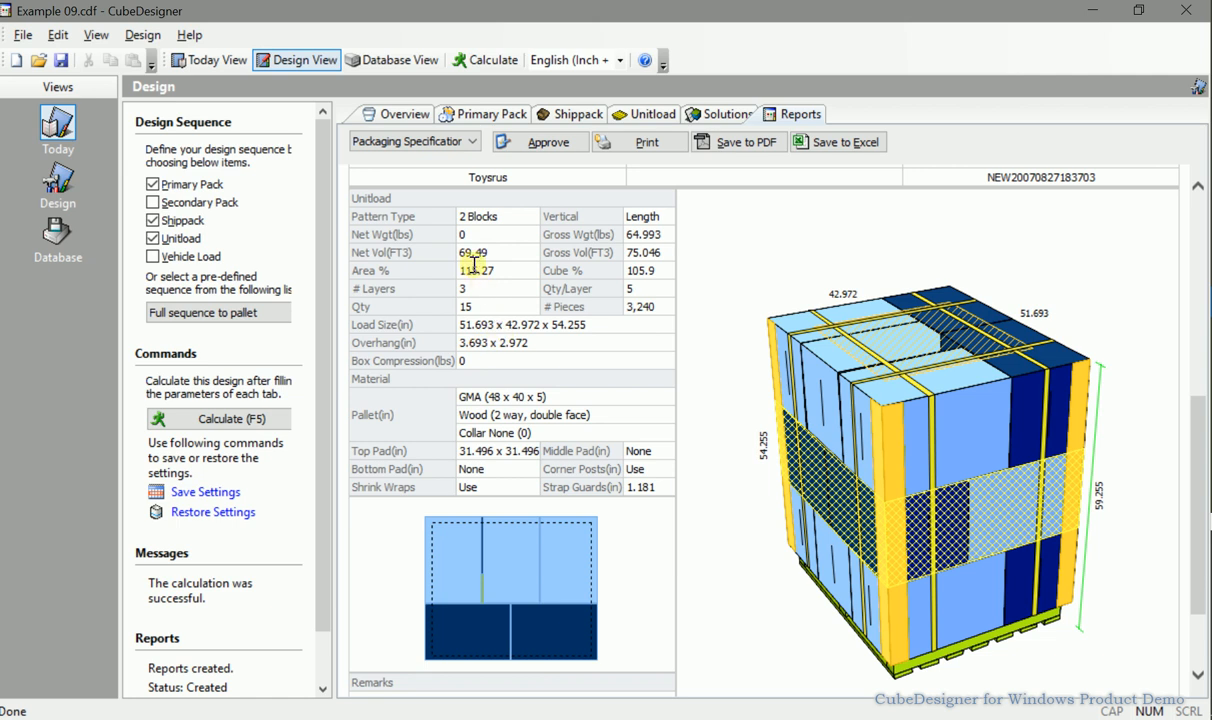
{"action": "double_click", "coordinate": [631, 236]}
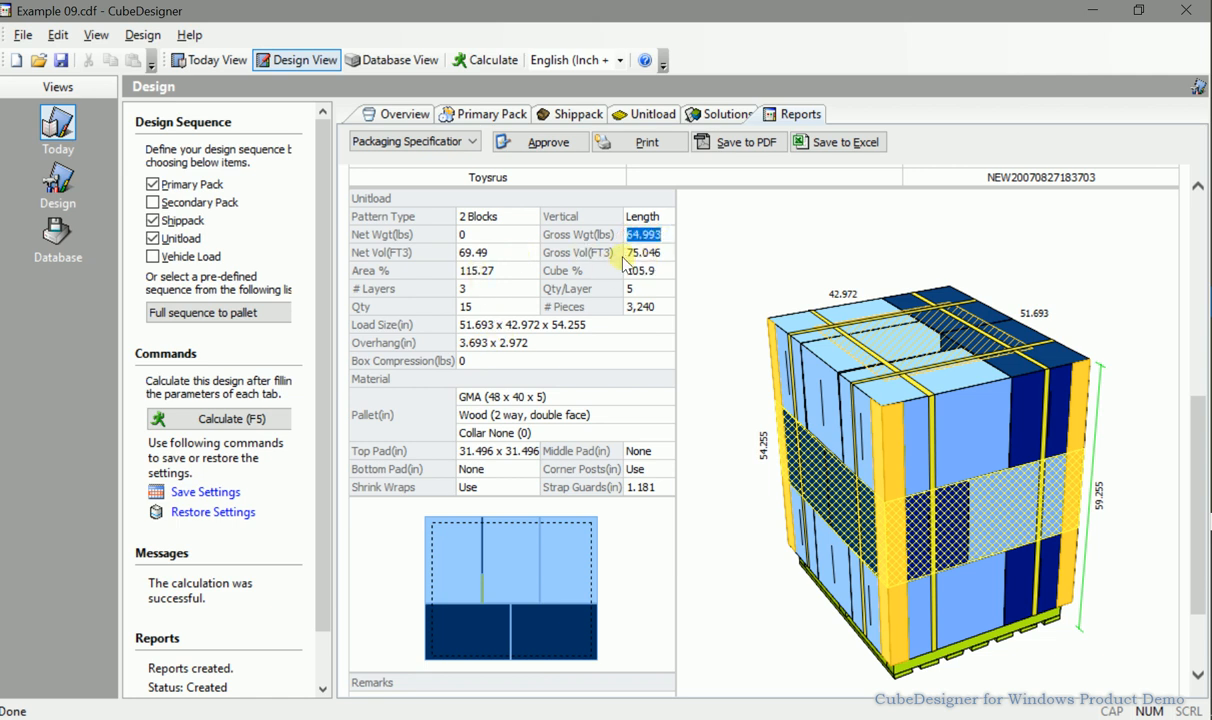
{"action": "left_click_drag", "start_coordinate": [345, 268], "coordinate": [495, 274]}
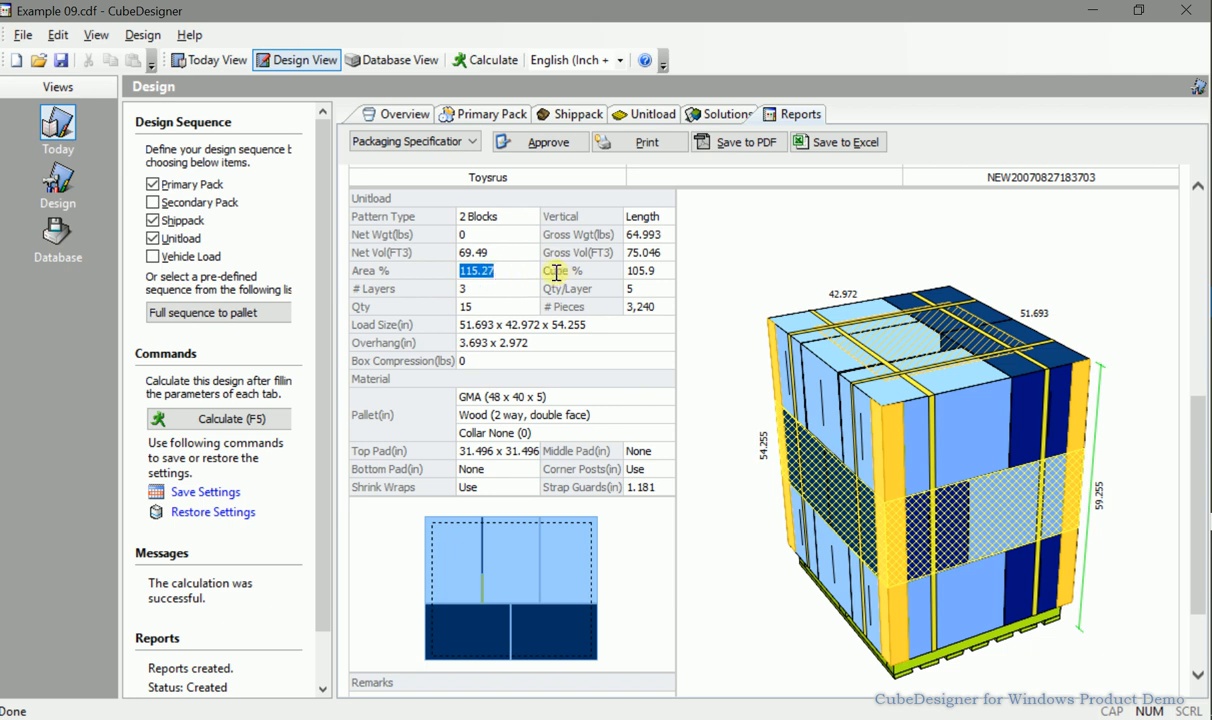
{"action": "left_click_drag", "start_coordinate": [544, 271], "coordinate": [659, 279]}
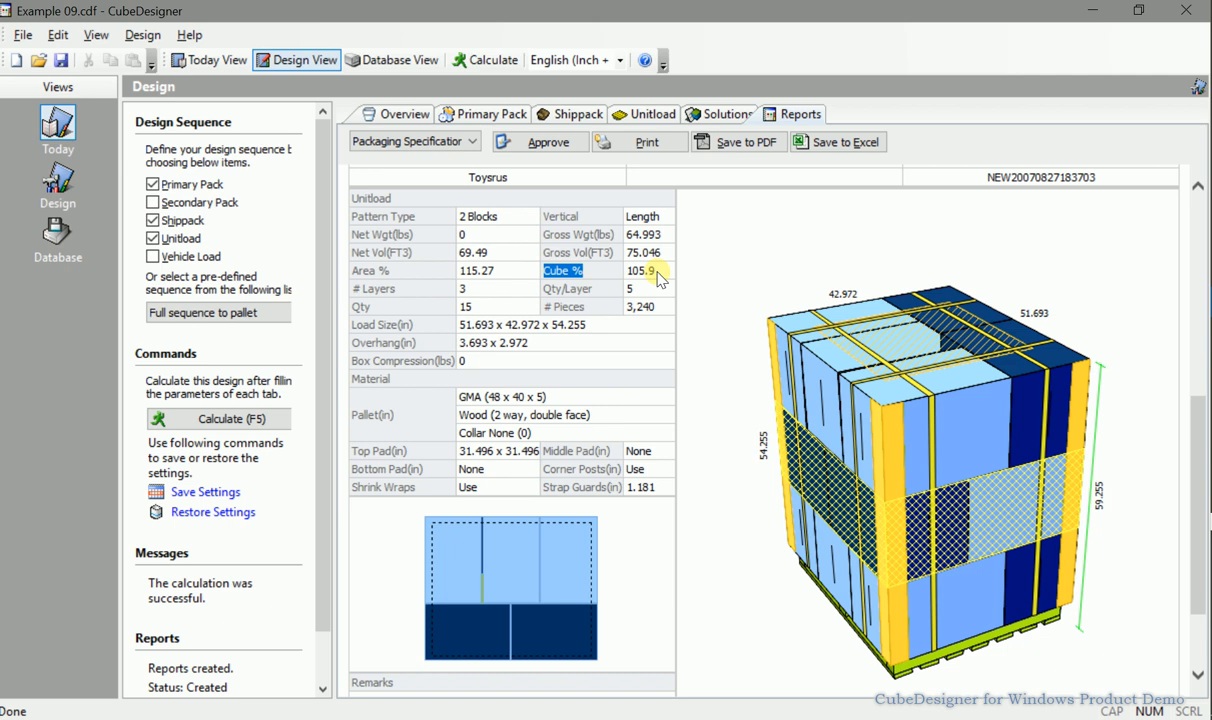
{"action": "left_click", "coordinate": [461, 289]}
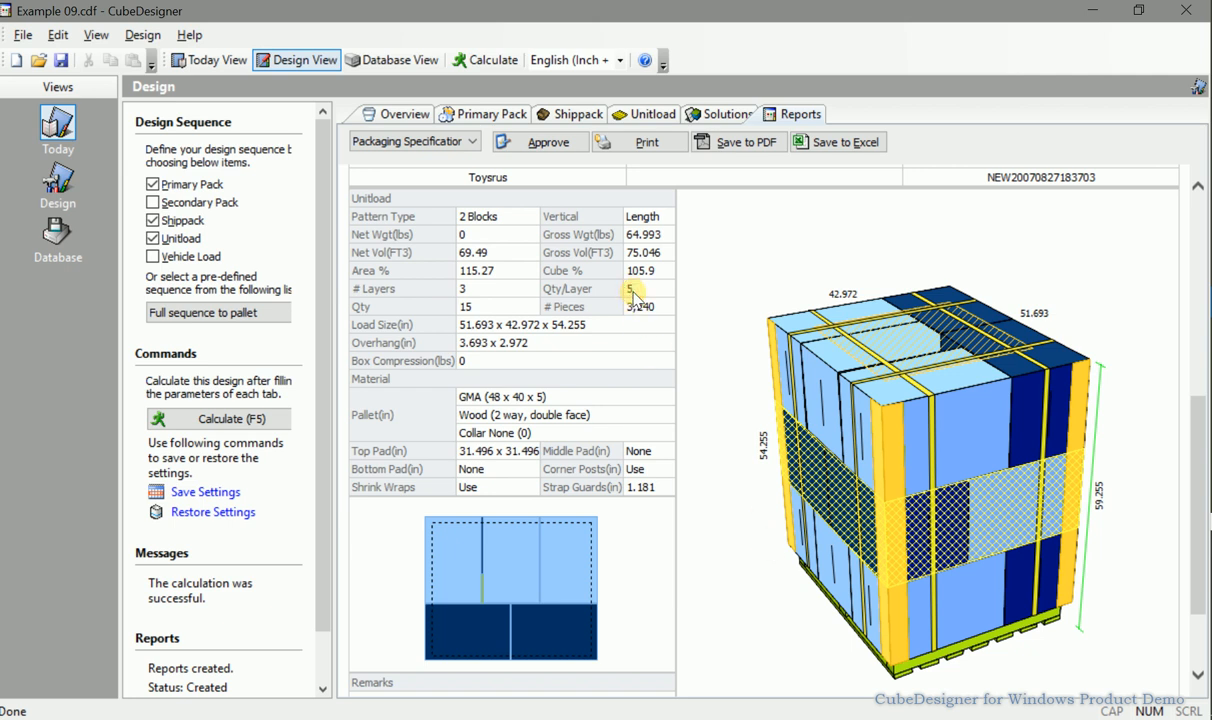
{"action": "left_click", "coordinate": [466, 308]}
{"action": "scroll", "coordinate": [565, 377], "scroll_direction": "down", "scroll_amount": 2}
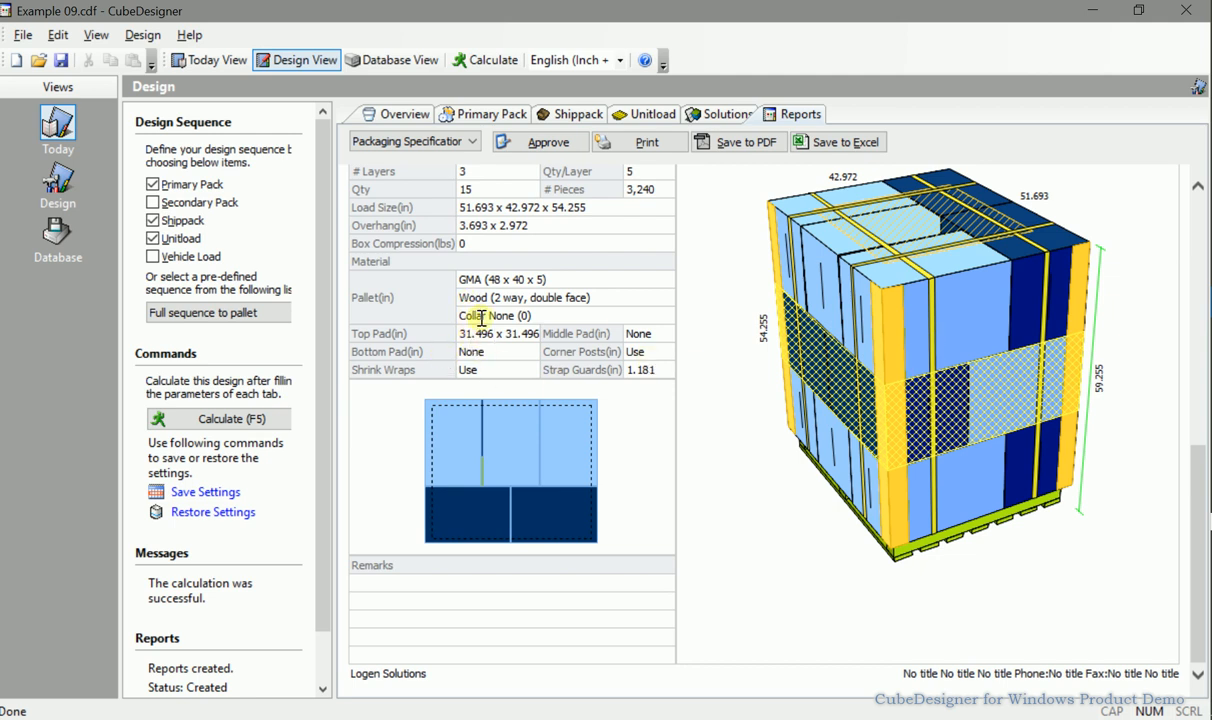
{"action": "left_click_drag", "start_coordinate": [461, 336], "coordinate": [538, 333]}
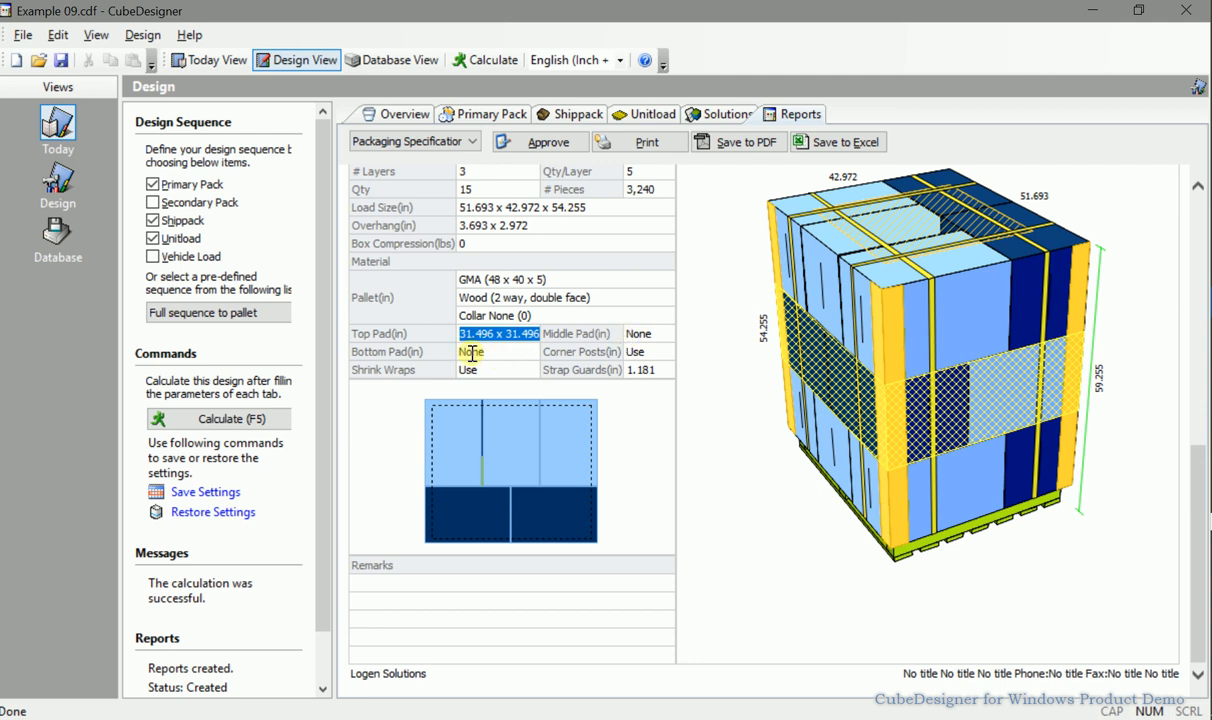
{"action": "left_click", "coordinate": [564, 355]}
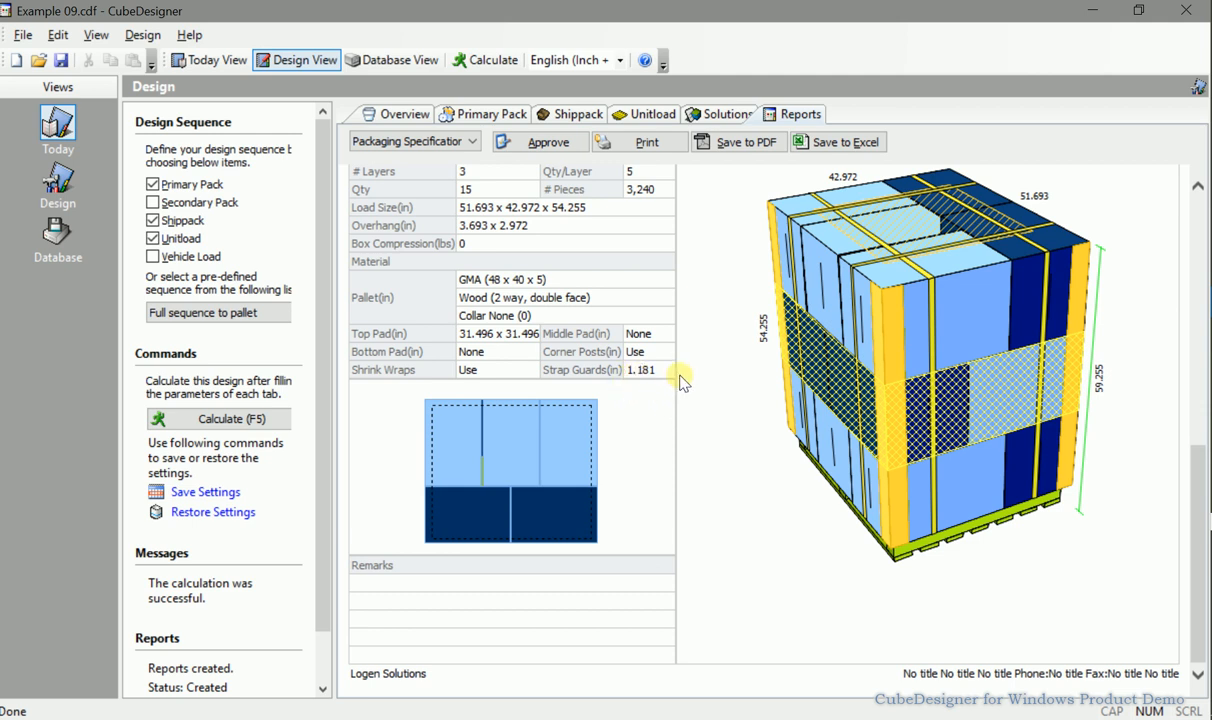
Approve the packaging specification report.
{"action": "scroll", "coordinate": [675, 431], "scroll_direction": "up", "scroll_amount": 10}
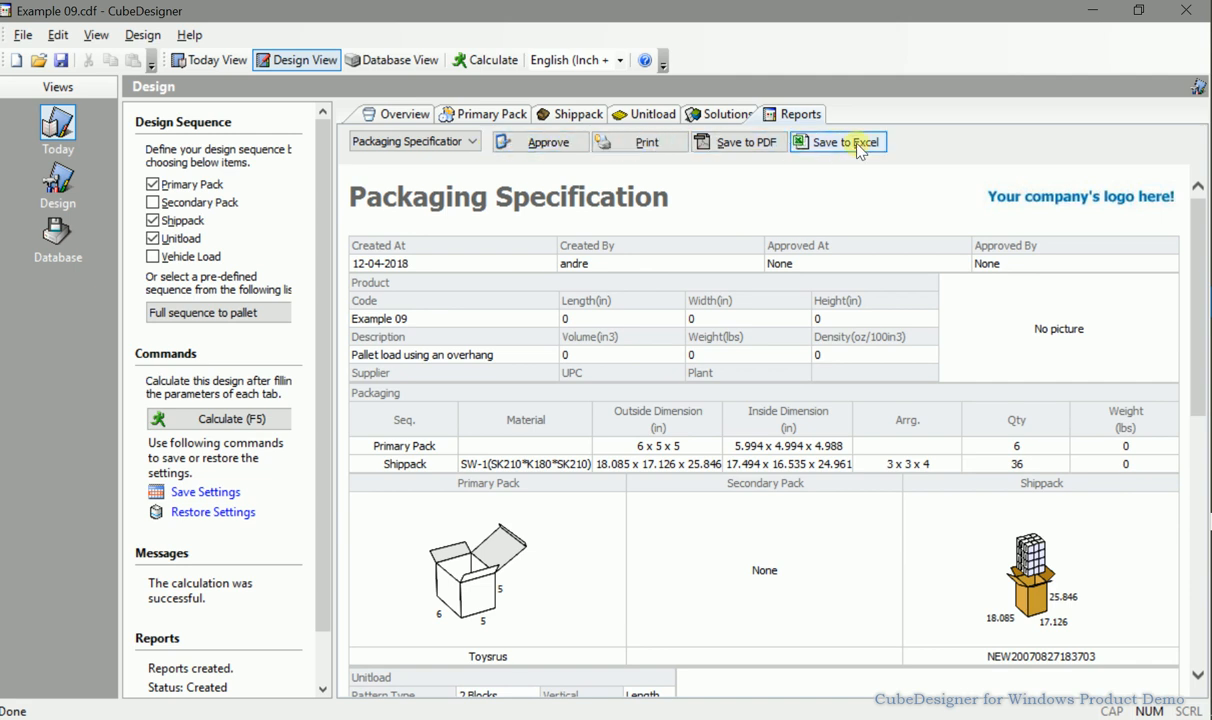
{"action": "left_click", "coordinate": [548, 143]}
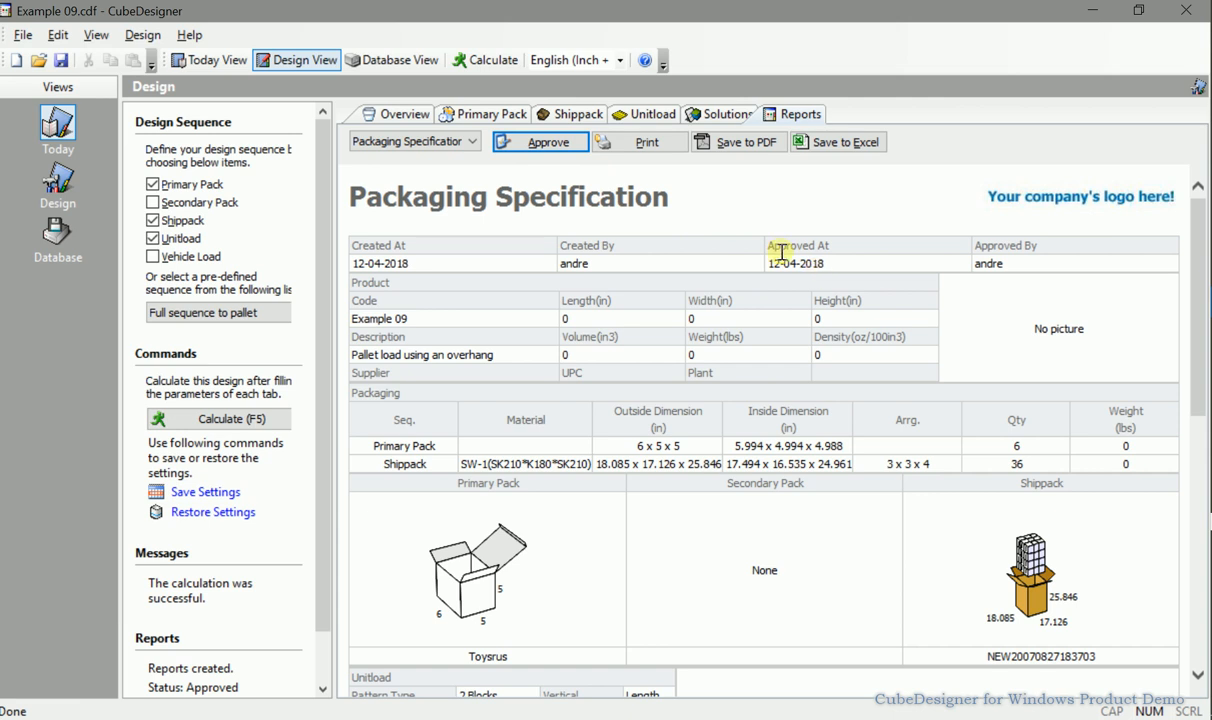
View the Pallet Configuration report, then switch back to the Packaging Specification report.
{"action": "left_click", "coordinate": [466, 142]}
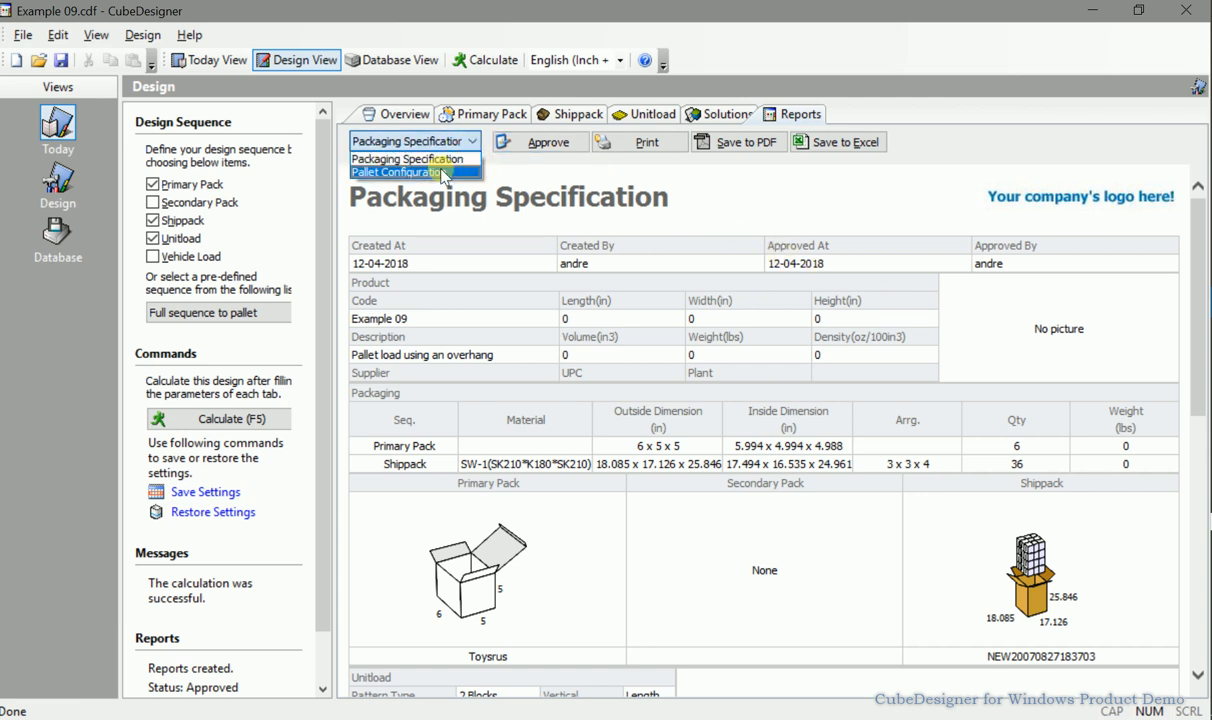
{"action": "left_click", "coordinate": [443, 173]}
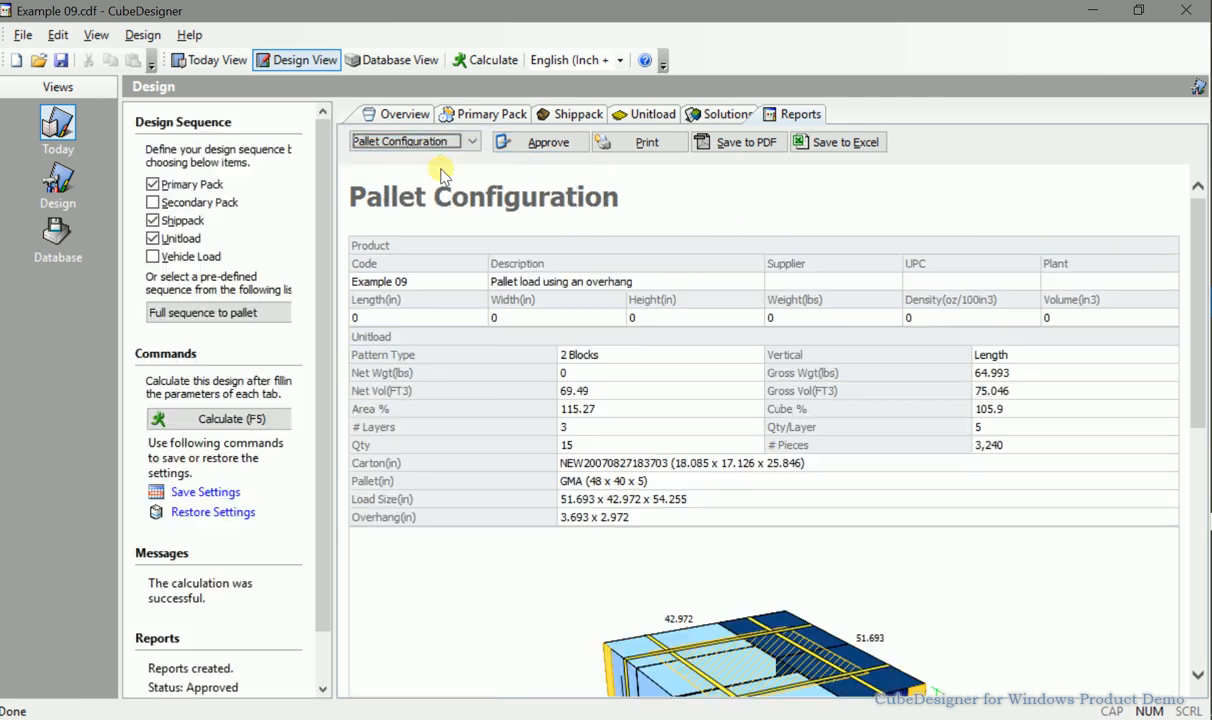
{"action": "scroll", "coordinate": [602, 330], "scroll_direction": "down", "scroll_amount": 3}
{"action": "scroll", "coordinate": [602, 333], "scroll_direction": "down", "scroll_amount": 5}
{"action": "scroll", "coordinate": [582, 420], "scroll_direction": "up", "scroll_amount": 6}
{"action": "left_click", "coordinate": [472, 141]}
{"action": "left_click", "coordinate": [427, 157]}
{"action": "left_click", "coordinate": [644, 195]}
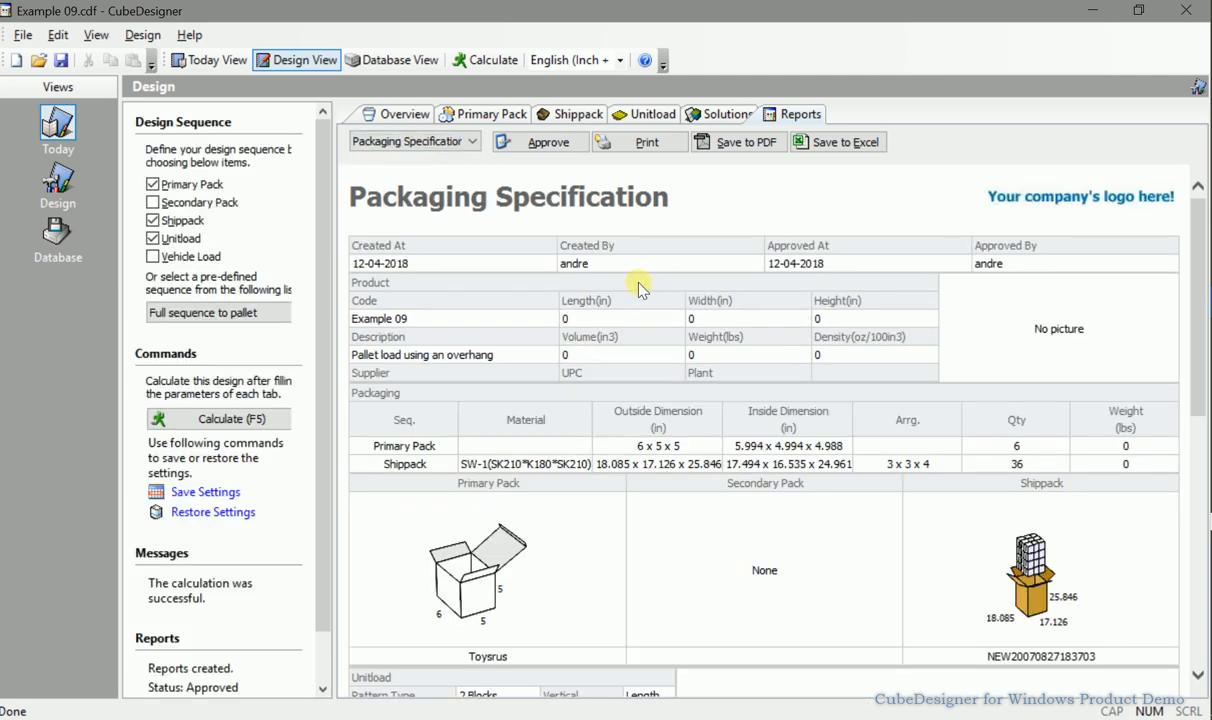
Close the current design and select Example 09 in the Today view's recent designs list.
{"action": "left_click", "coordinate": [22, 35]}
{"action": "left_click", "coordinate": [172, 104]}
{"action": "left_click", "coordinate": [58, 122]}
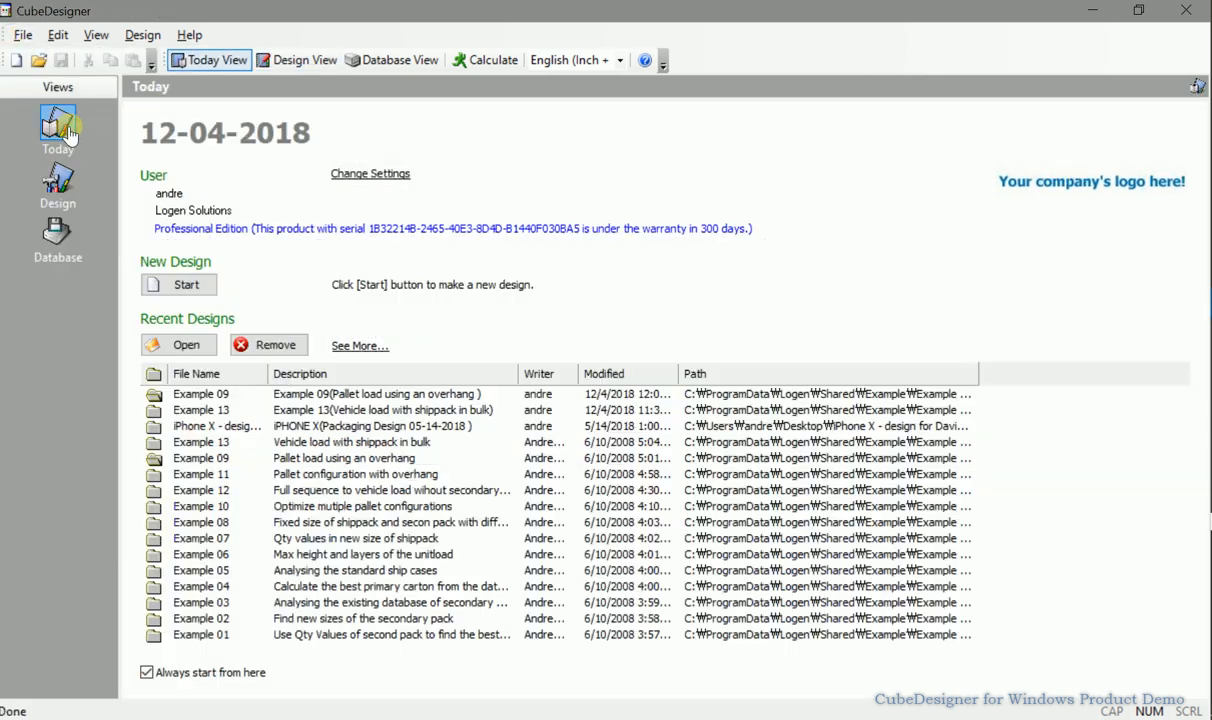
{"action": "left_click", "coordinate": [306, 395]}
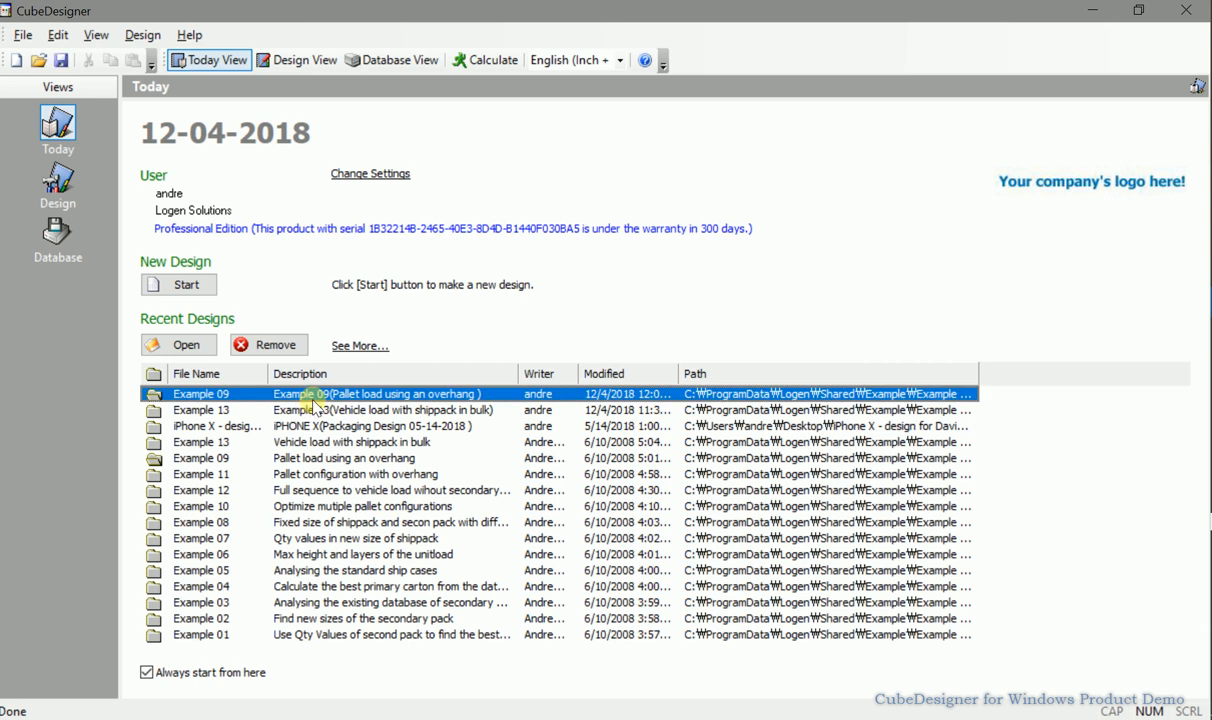